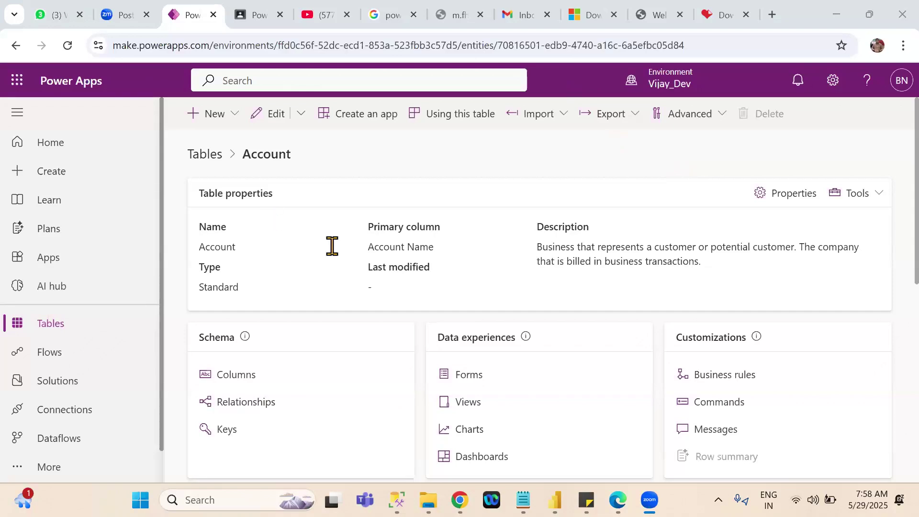
Switch from the Chrome Power Apps page to the Notepad window with the Power BI notes.
key(alt+Tab)
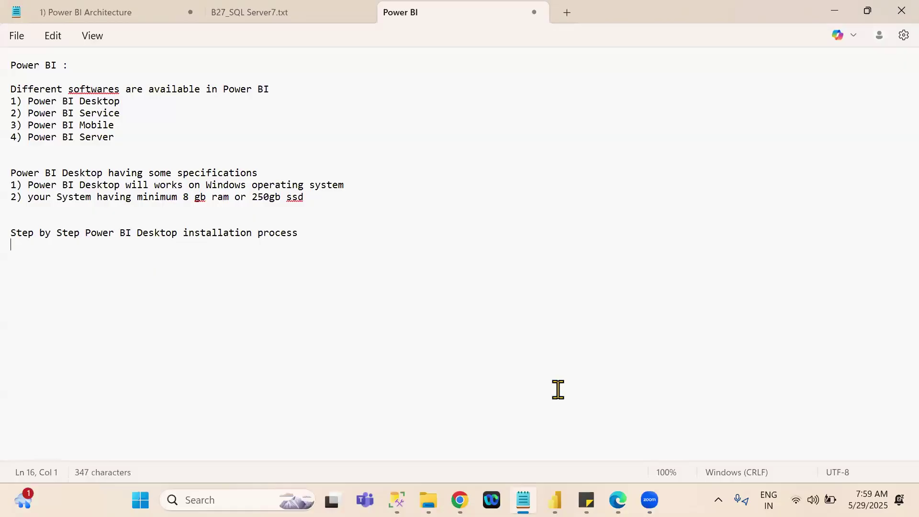
Close the earlier Power BI Desktop report without saving and search the Start menu for 'pow'.
click(555, 500)
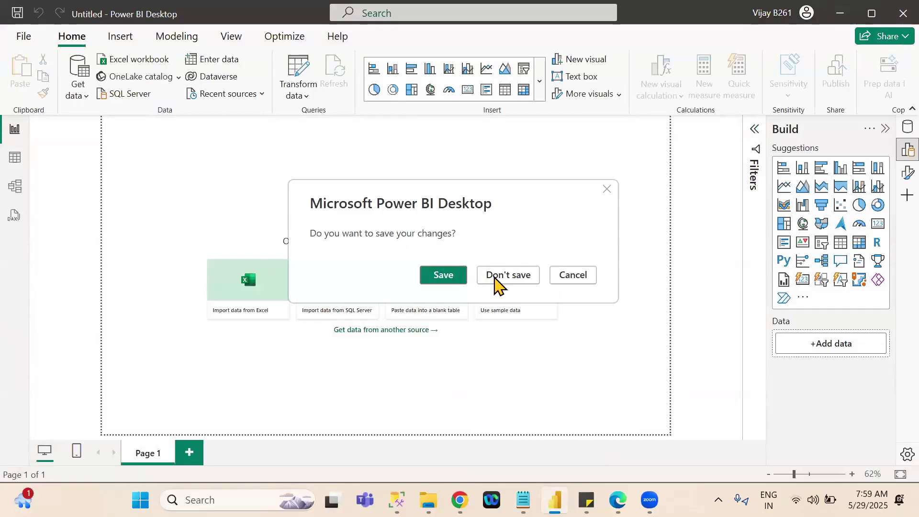
click(507, 277)
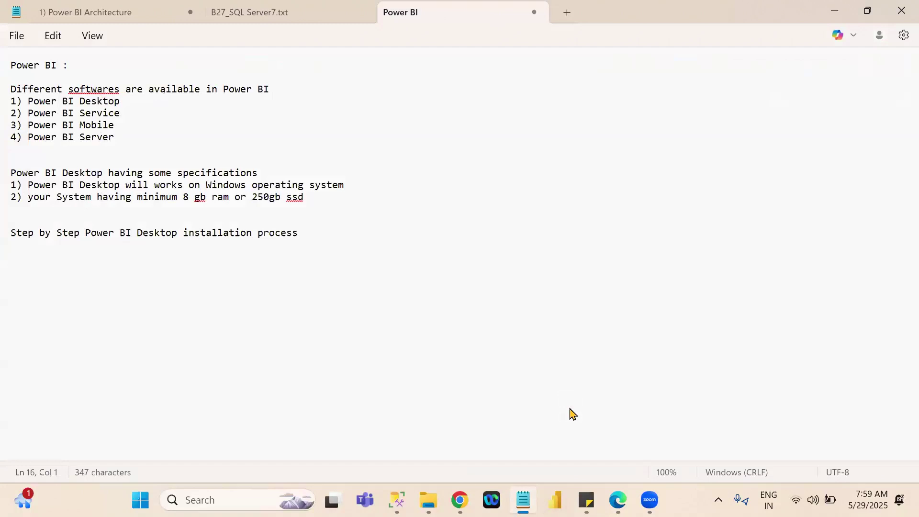
key(super)
text(pow)
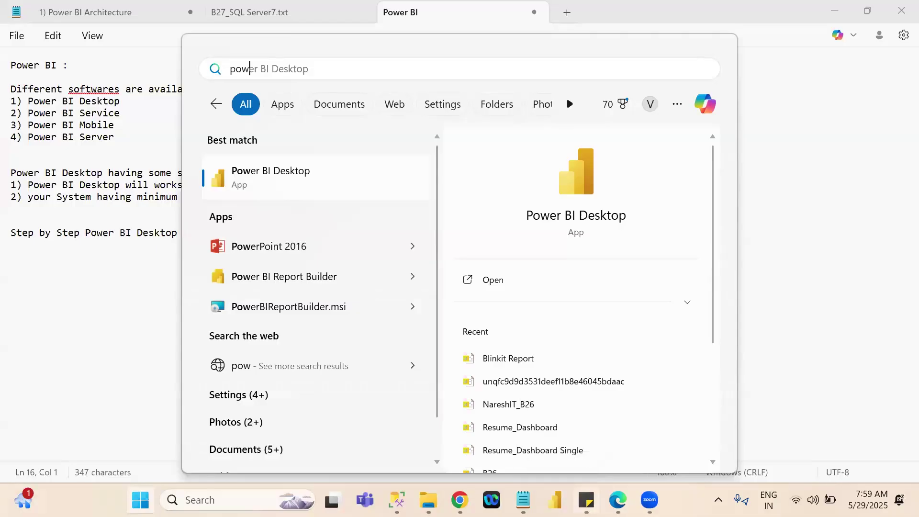
Launch Power BI Desktop from the search result and start a new blank report.
key(Return)
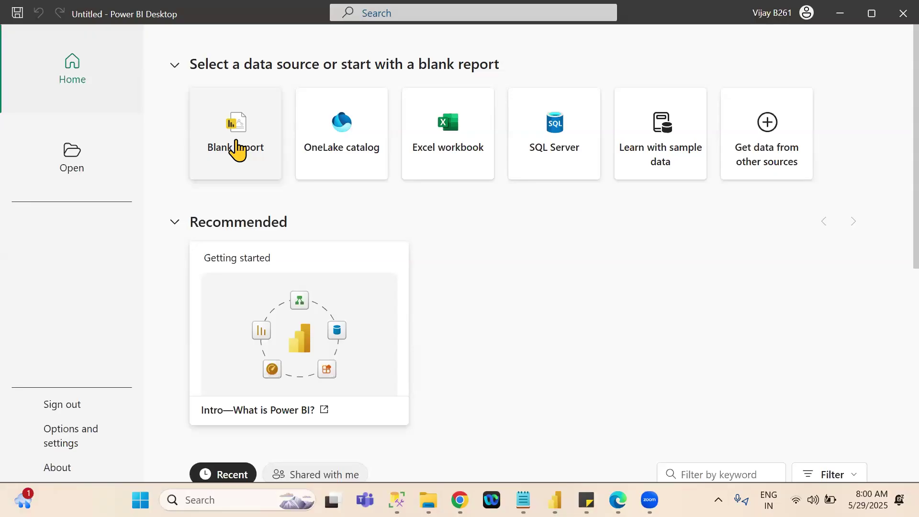
click(236, 150)
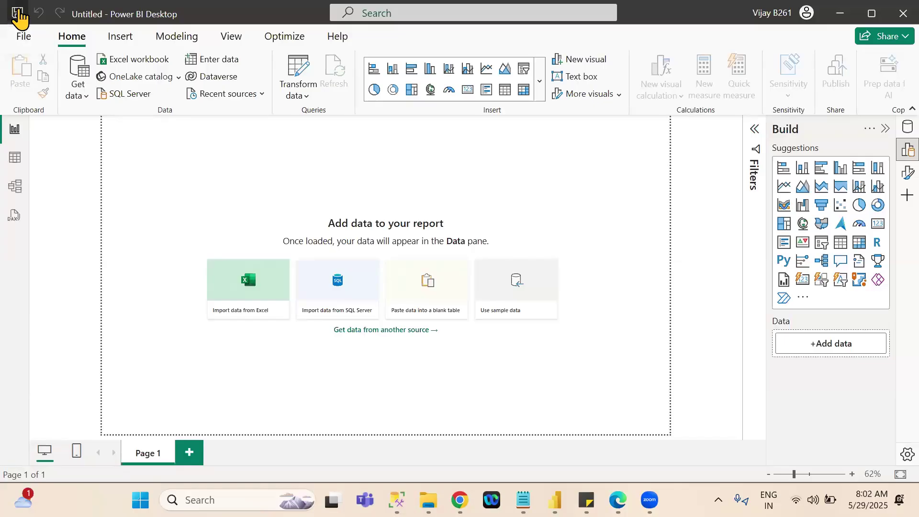
Begin saving the untitled report with Ctrl+S and go to the Save a copy locations page.
key(ctrl+s)
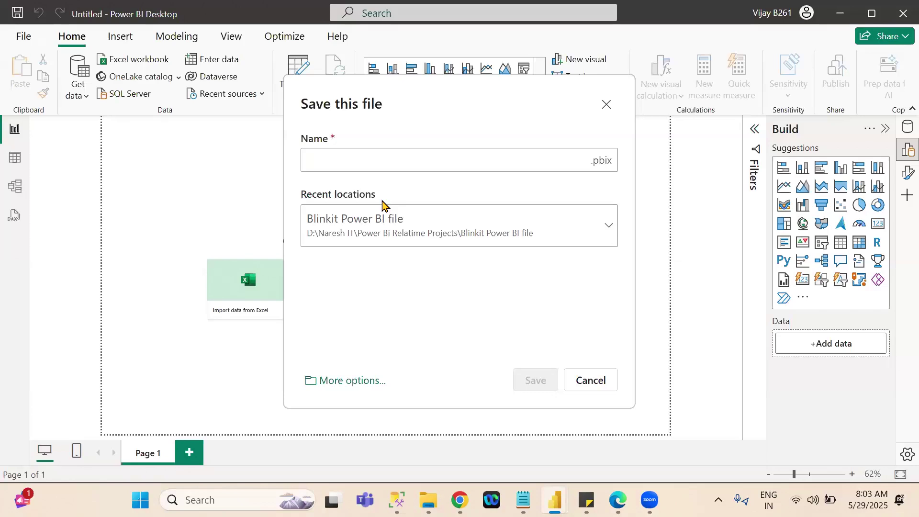
click(549, 227)
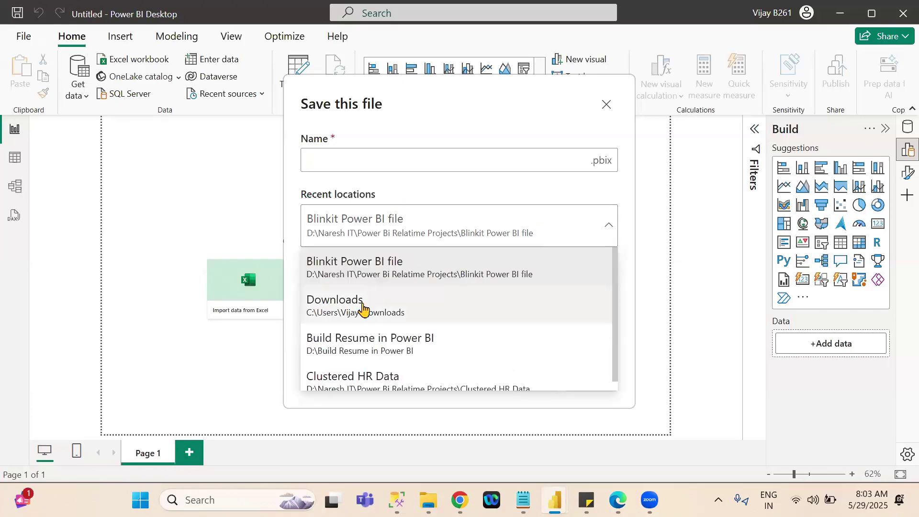
click(434, 224)
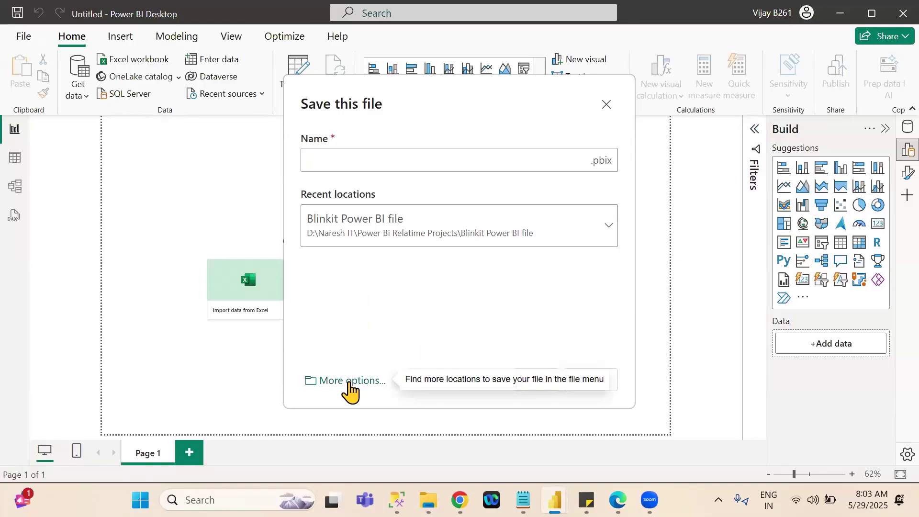
click(349, 382)
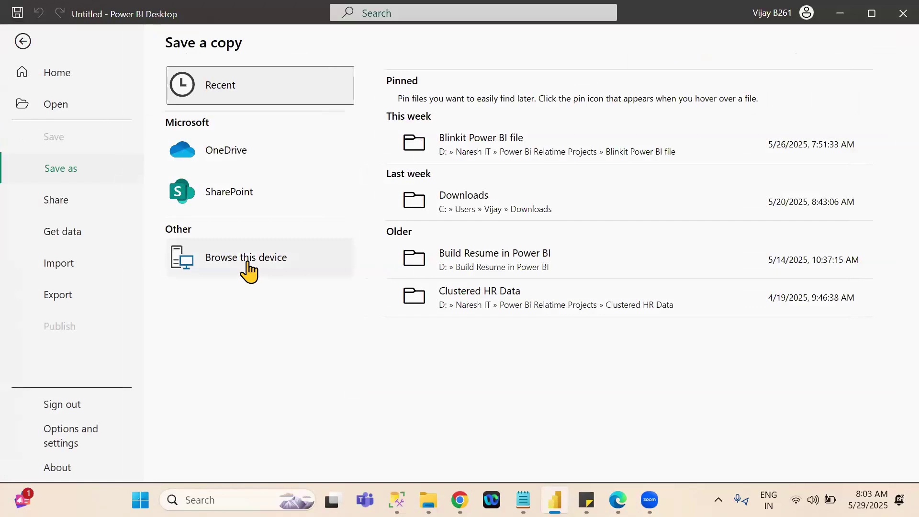
Save the report in the Downloads folder as NareshIT_B28, changing the NareshIT_B27 name.
click(248, 264)
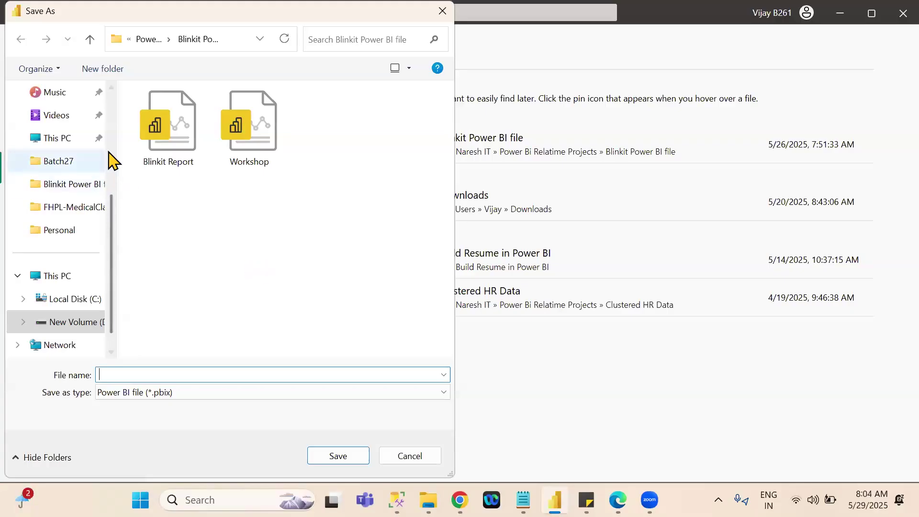
scroll(109, 158, up, 3)
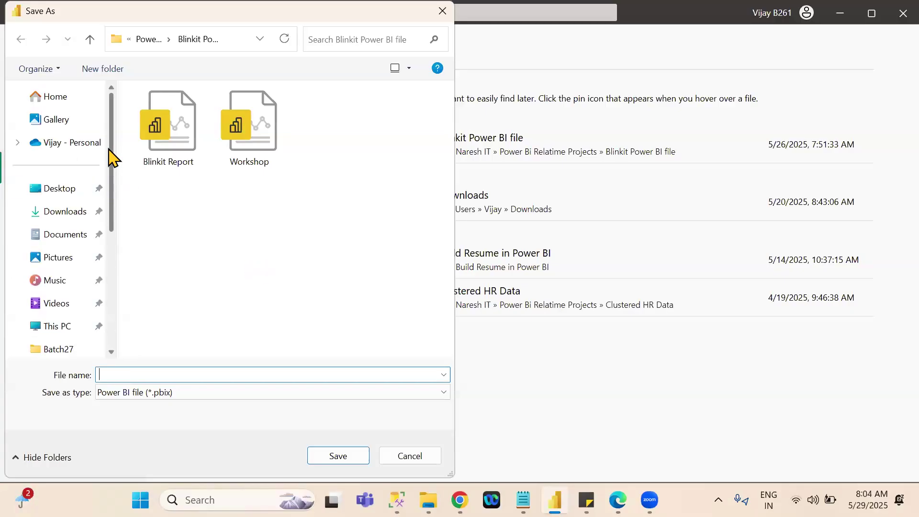
click(66, 215)
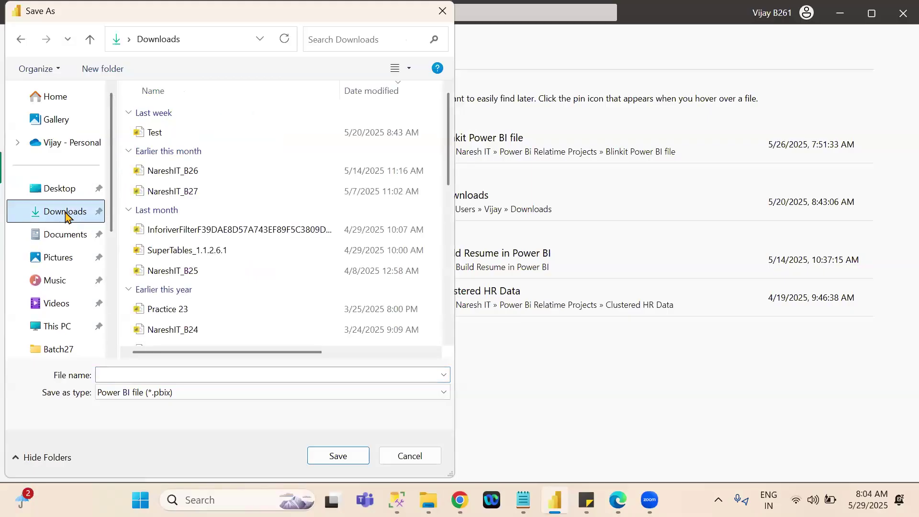
click(203, 193)
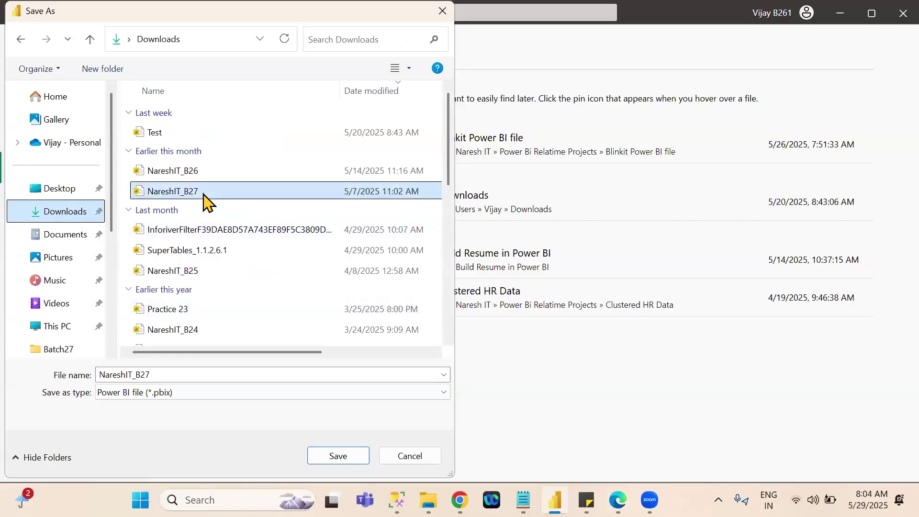
double_click(163, 379)
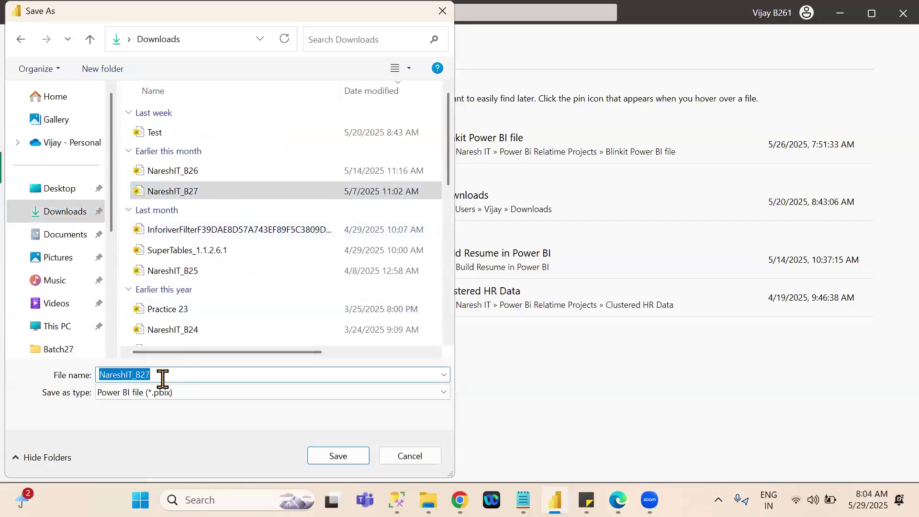
click(162, 379)
key(BackSpace)
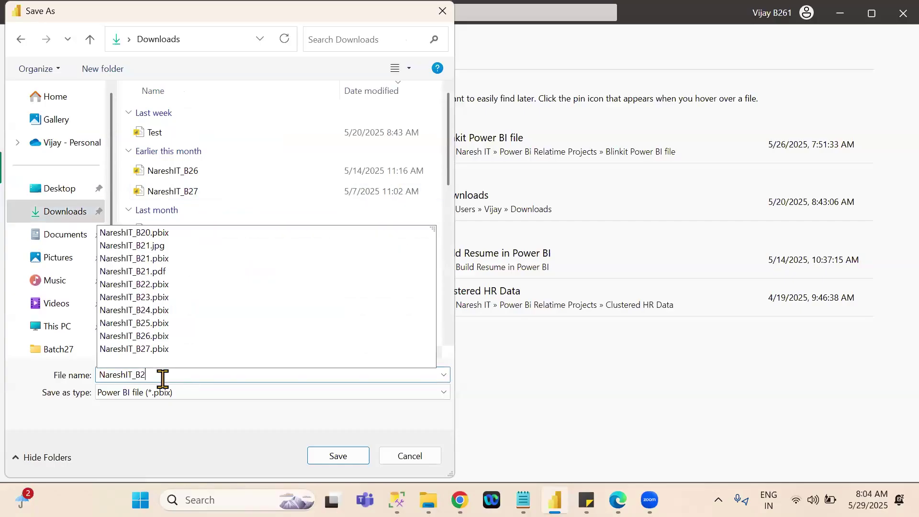
text(8)
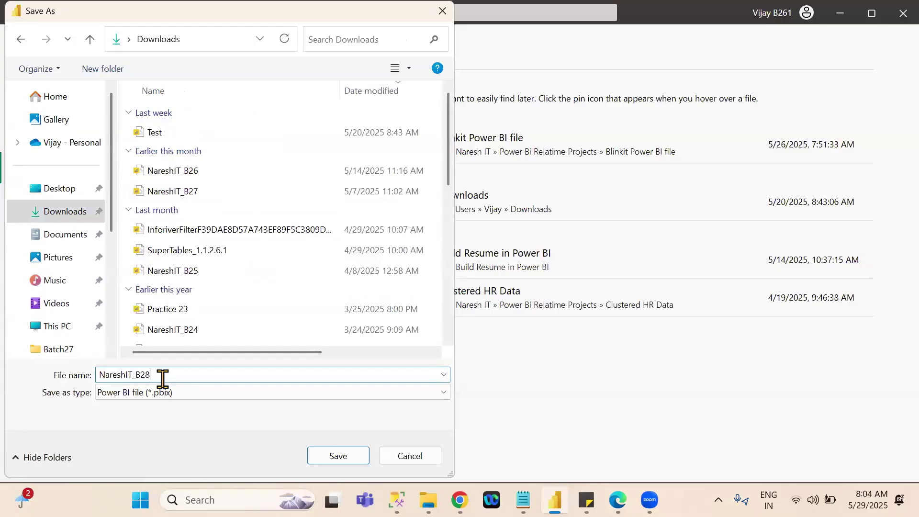
key(Return)
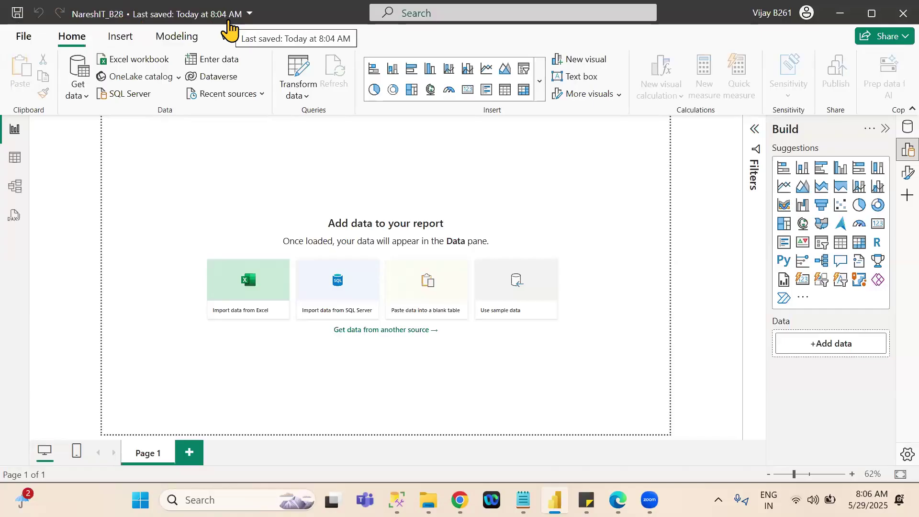
Save the NareshIT_B28 report again from the title-bar Save icon.
click(17, 19)
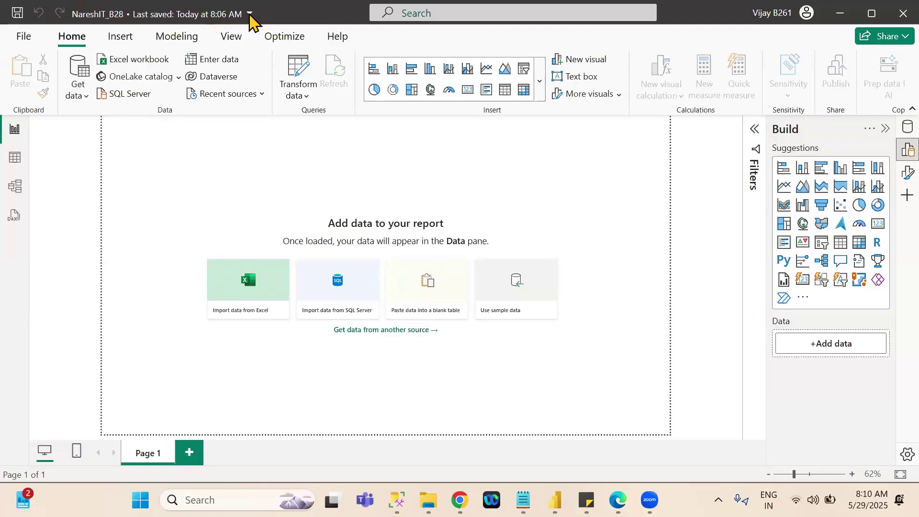
click(250, 19)
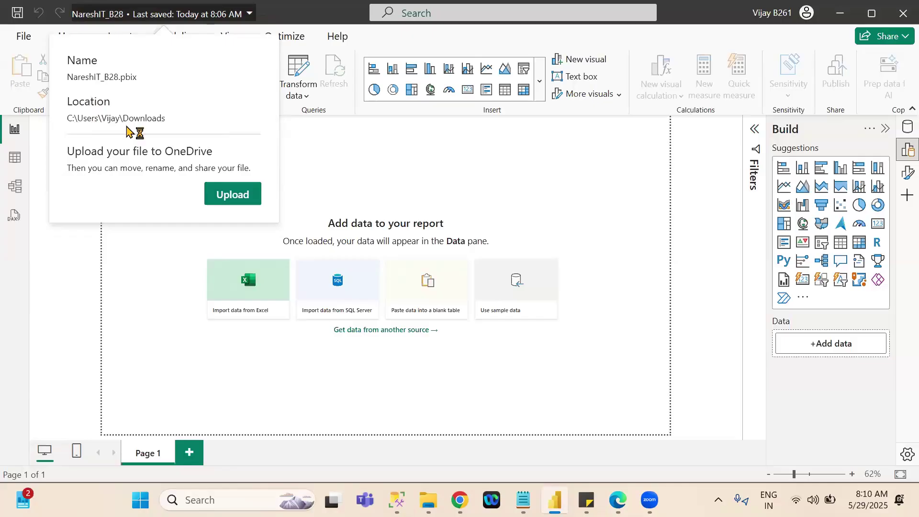
click(357, 163)
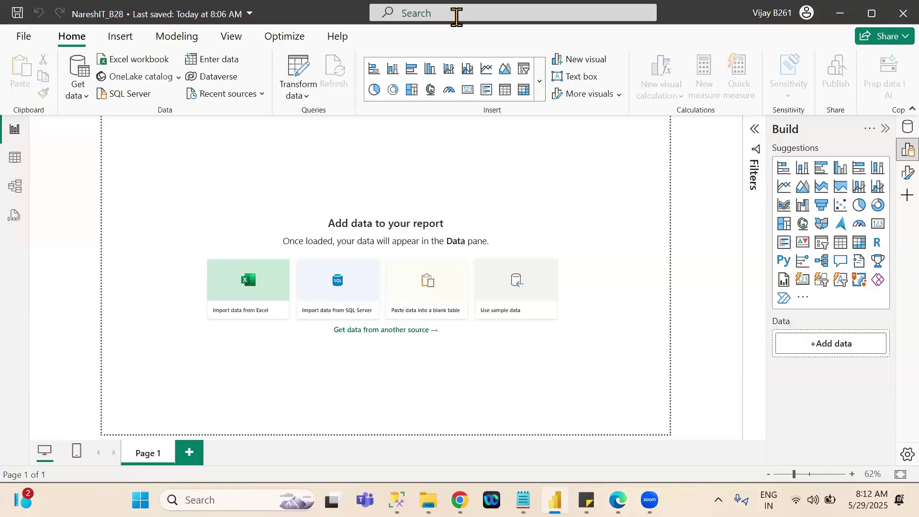
click(122, 44)
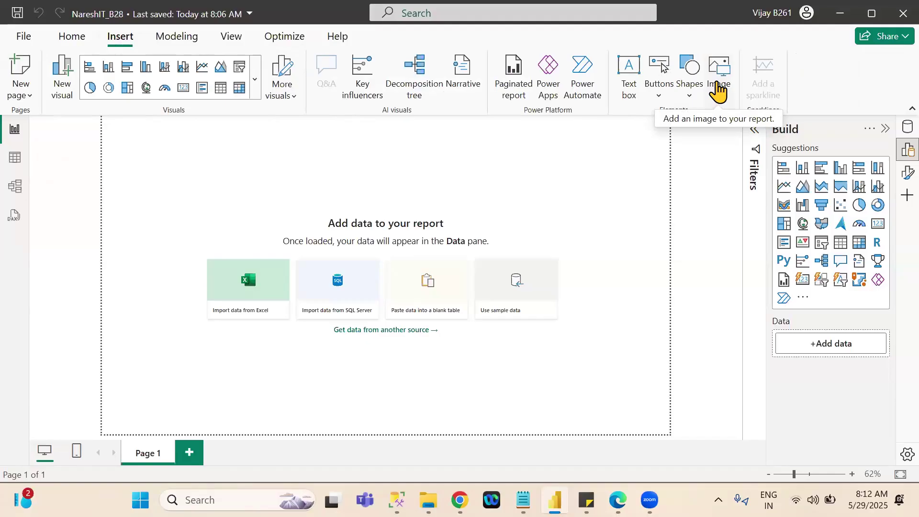
click(72, 37)
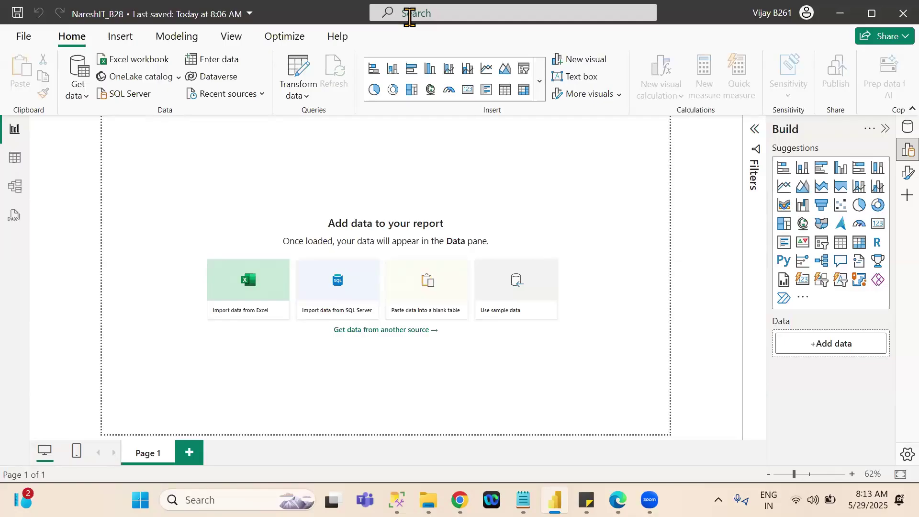
Search the commands for 'i' and pick the Image action to insert a picture.
click(410, 15)
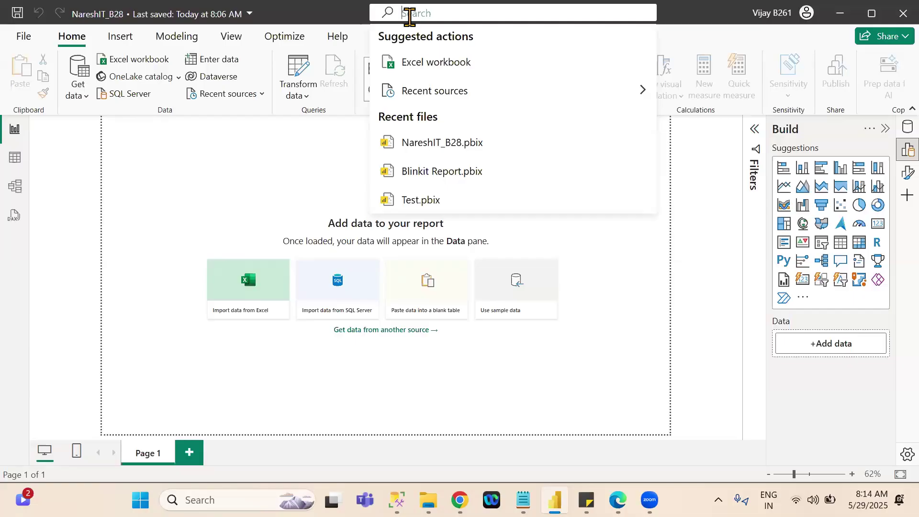
text(g)
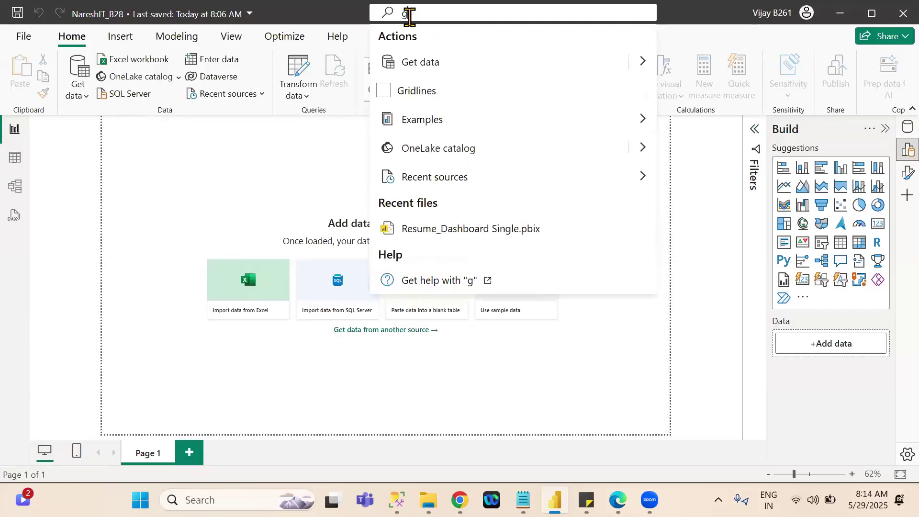
key(BackSpace)
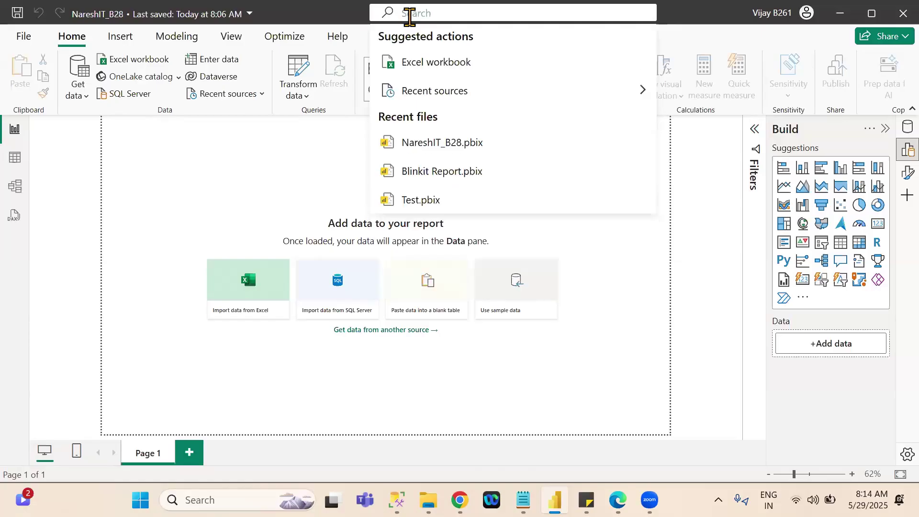
text(i)
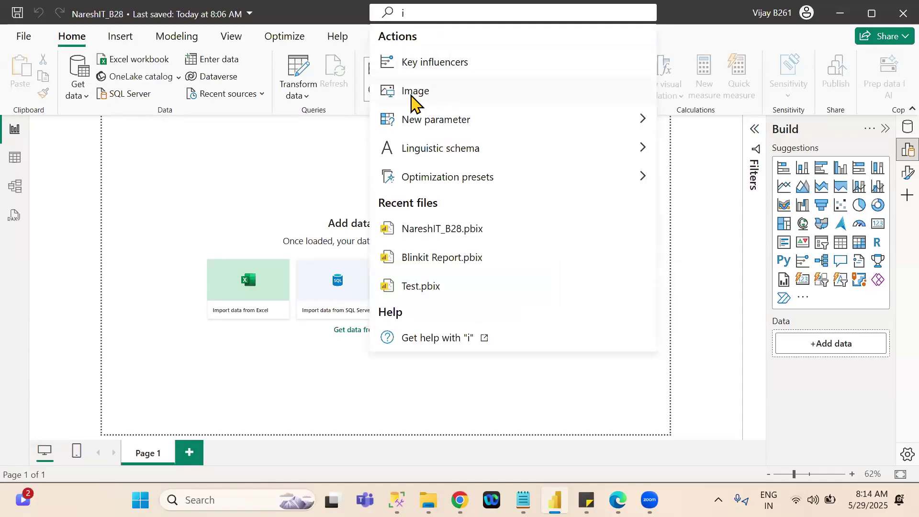
click(414, 90)
Cancel the picture file chooser without adding an image and show the Insert tab.
click(410, 93)
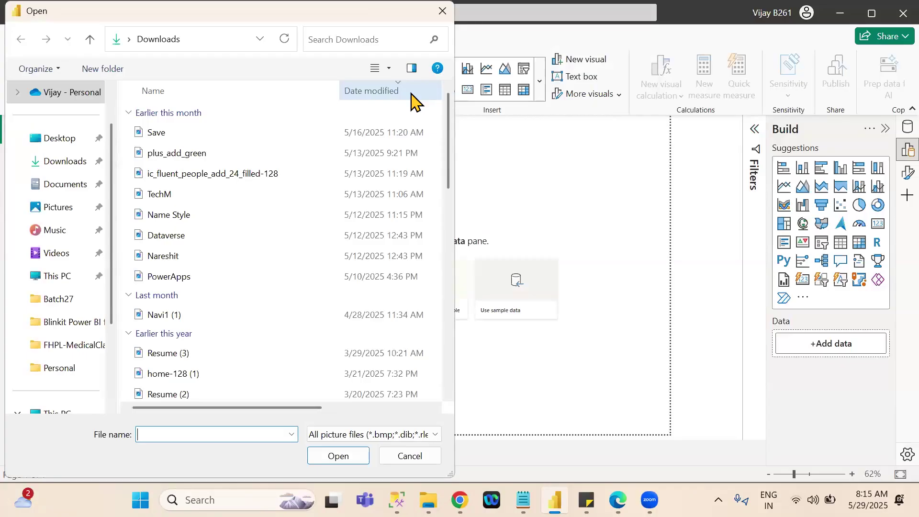
click(442, 10)
click(437, 14)
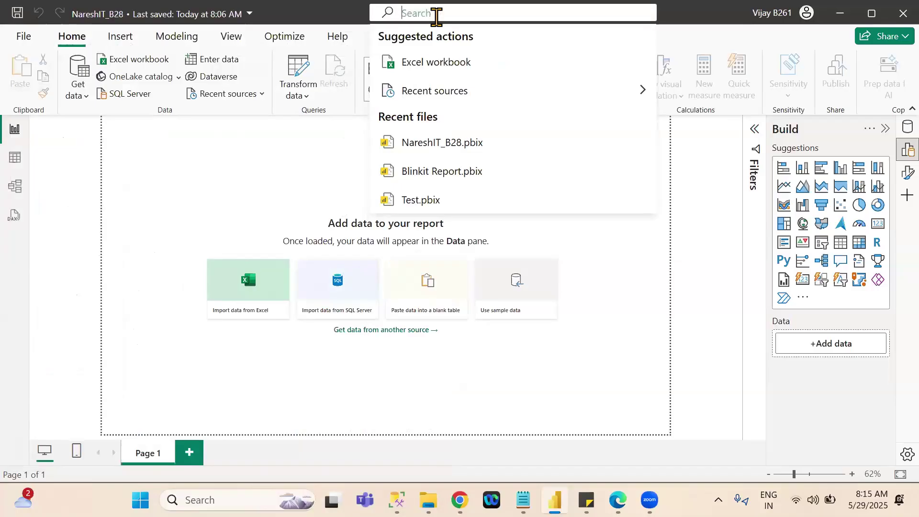
click(125, 40)
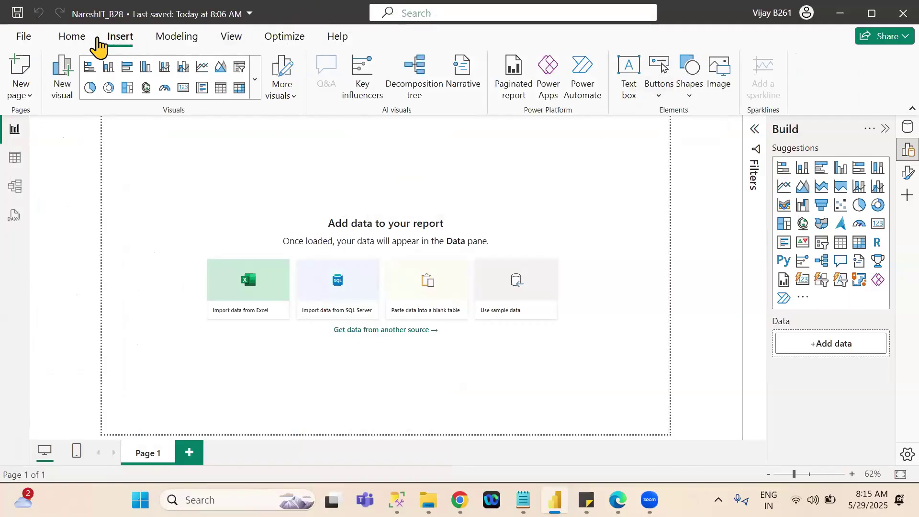
Search the commands for 'b', browse the Insert Buttons list, then return to Home.
click(77, 38)
click(432, 17)
text(b)
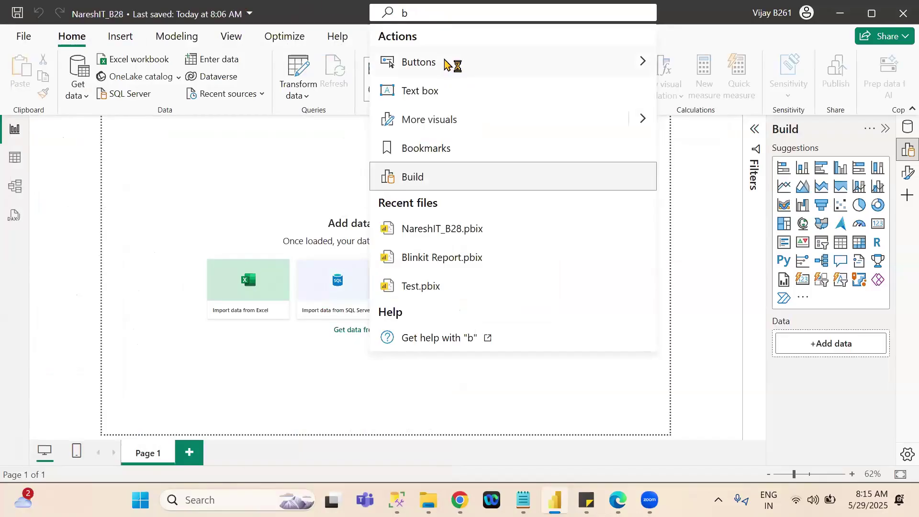
click(122, 41)
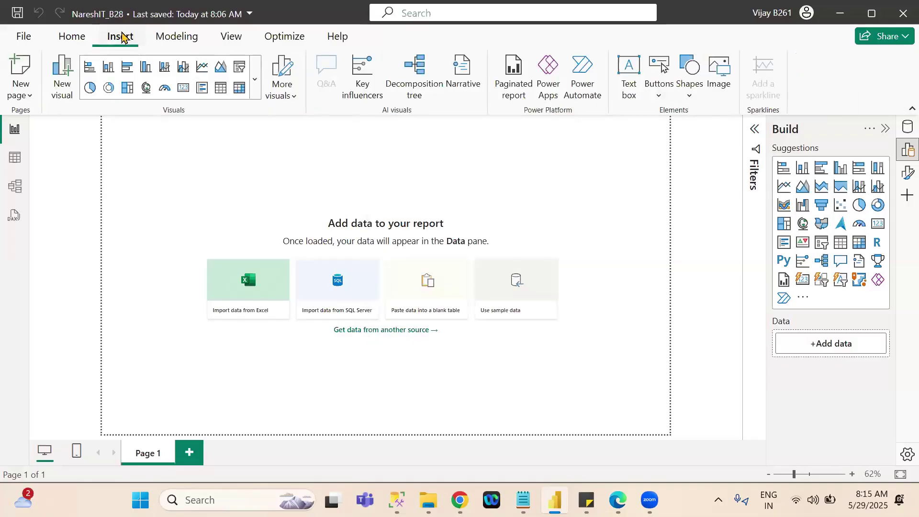
click(657, 96)
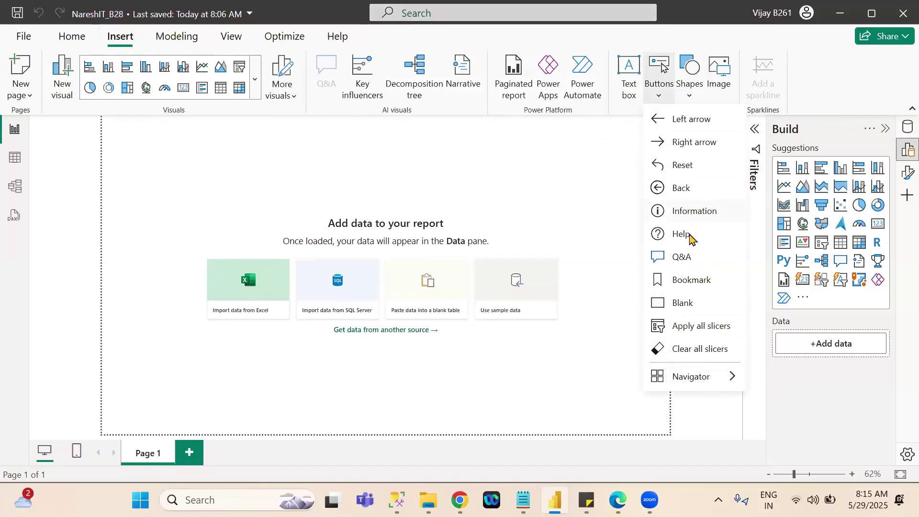
click(71, 38)
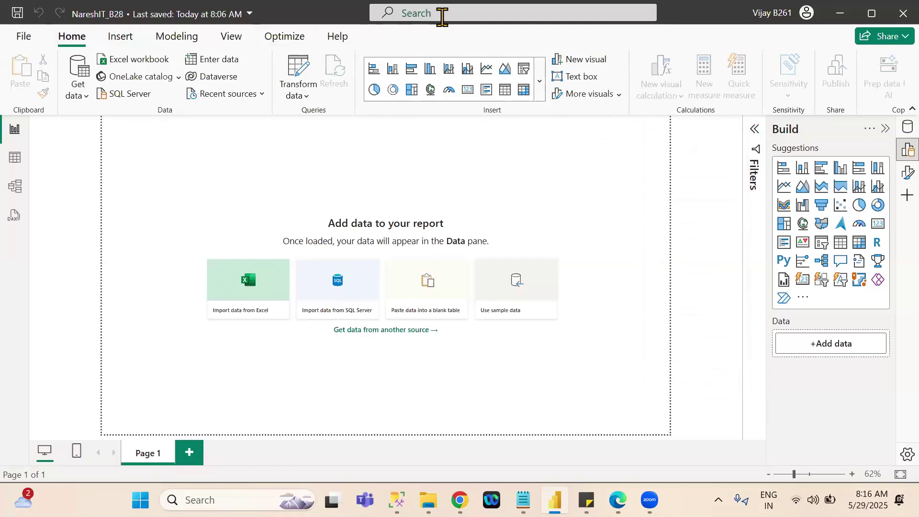
click(442, 14)
text(bu)
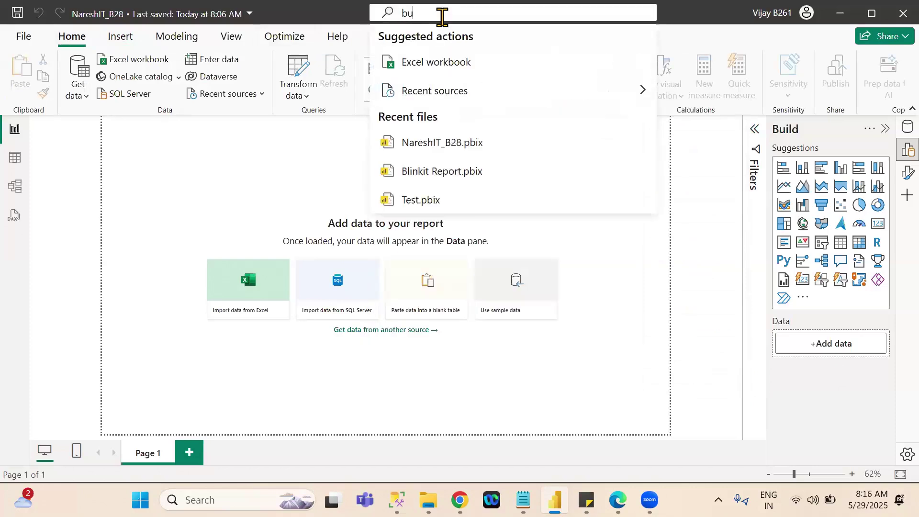
click(646, 64)
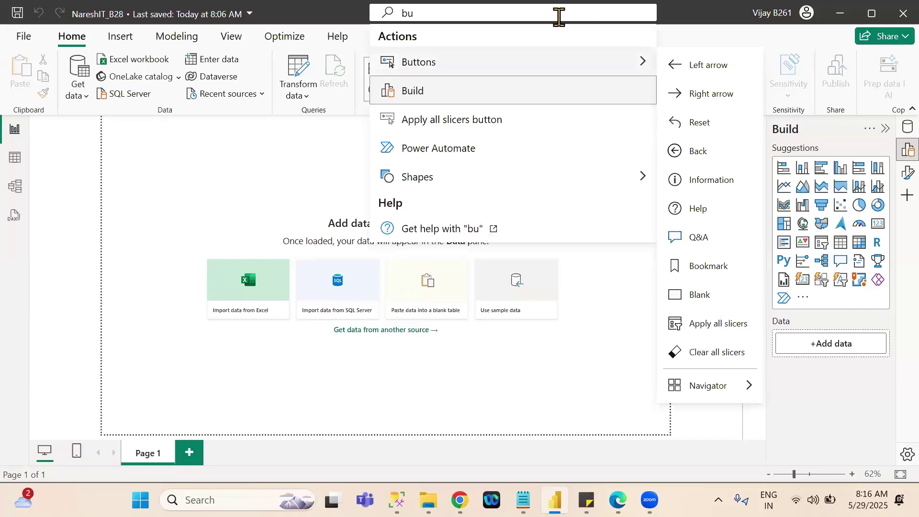
key(BackSpace)
key(BackSpace)
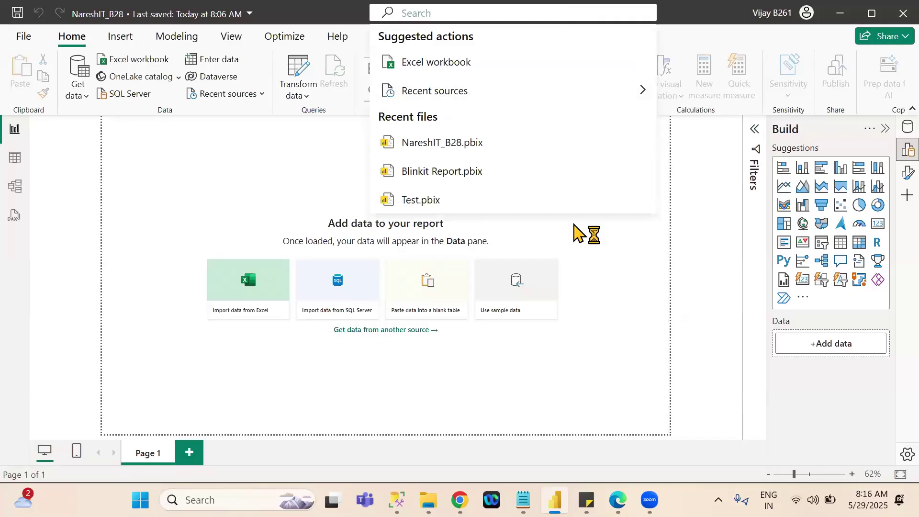
click(598, 289)
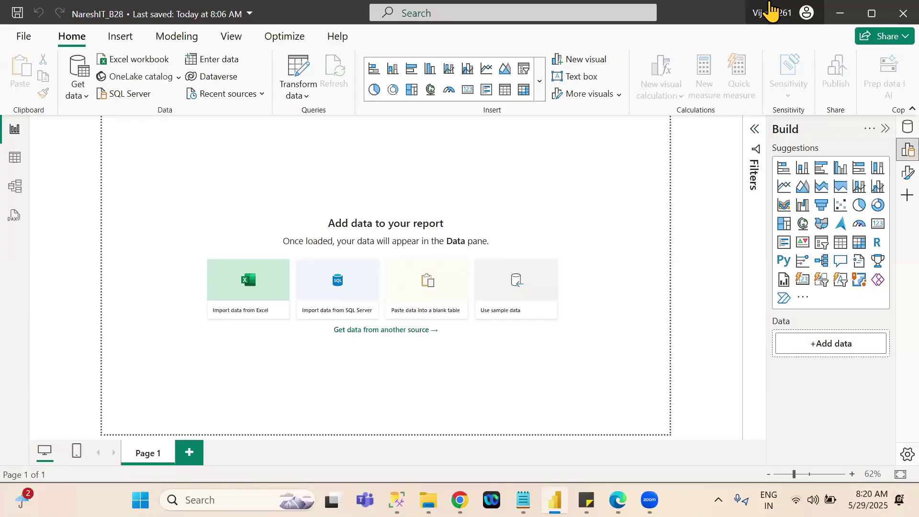
Check the signed-in account details, then switch to Chrome's Power Apps Account table page.
click(770, 7)
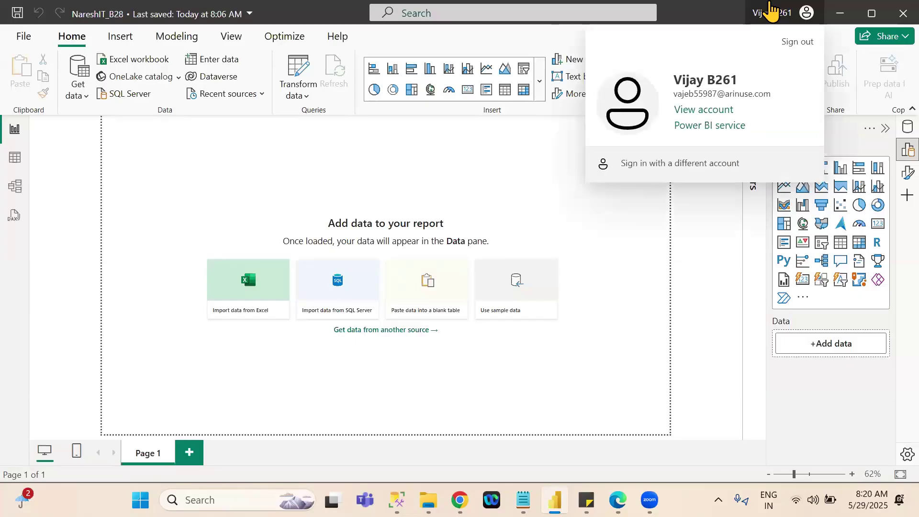
click(796, 43)
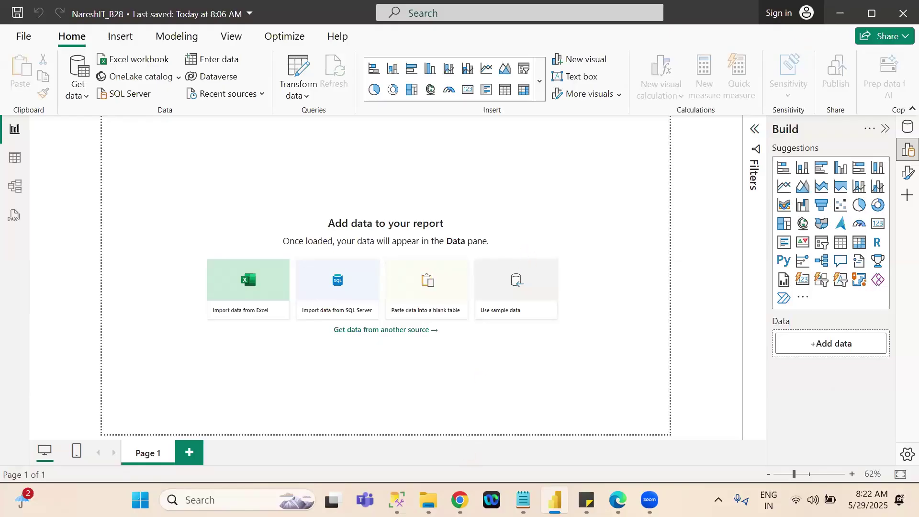
key(alt+Tab)
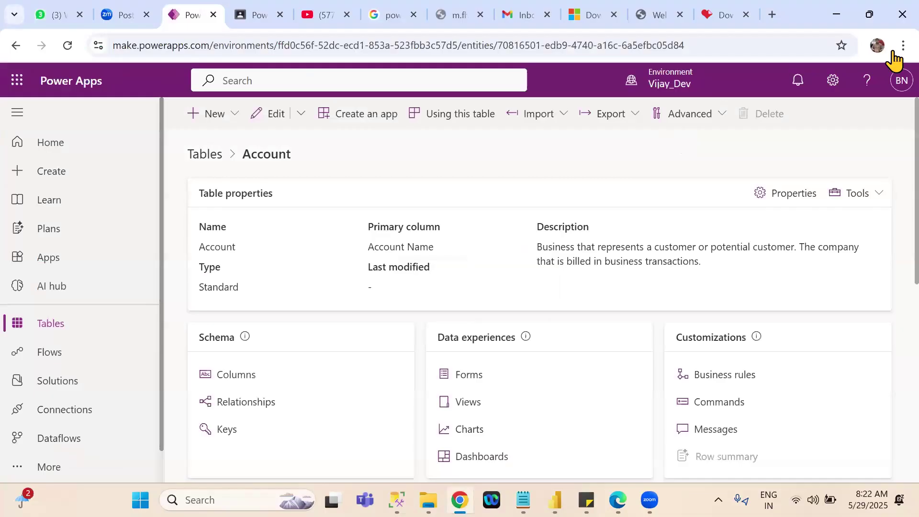
Open Chrome's three-dot main menu from the Power Apps Account table page.
click(893, 54)
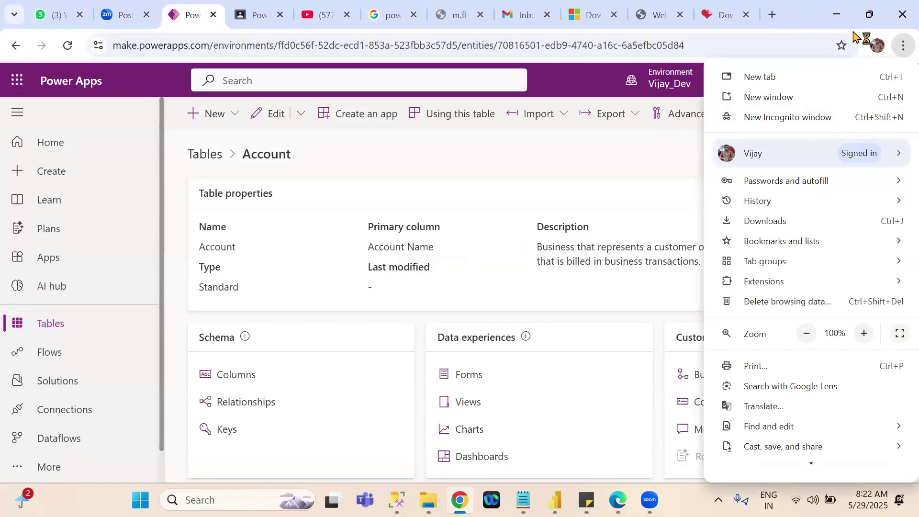
Open a new Incognito window and go to google.co.in from its address bar.
click(826, 118)
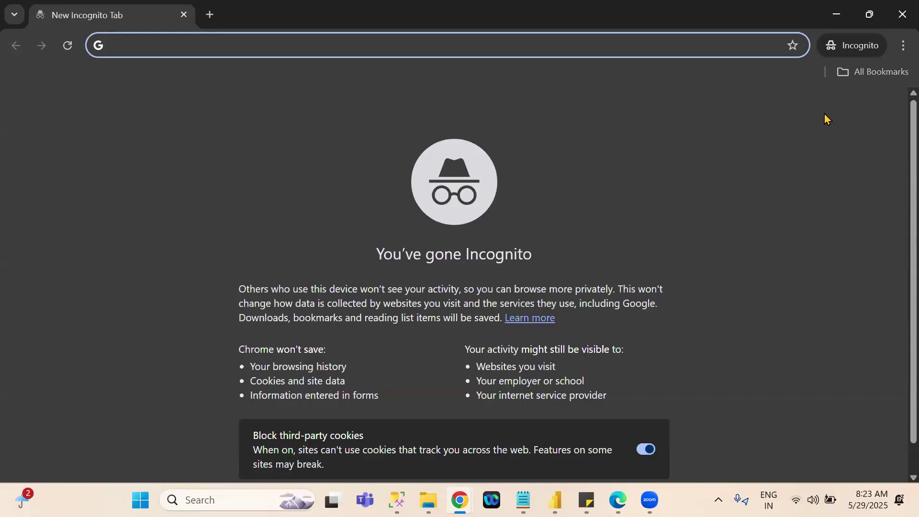
text(go)
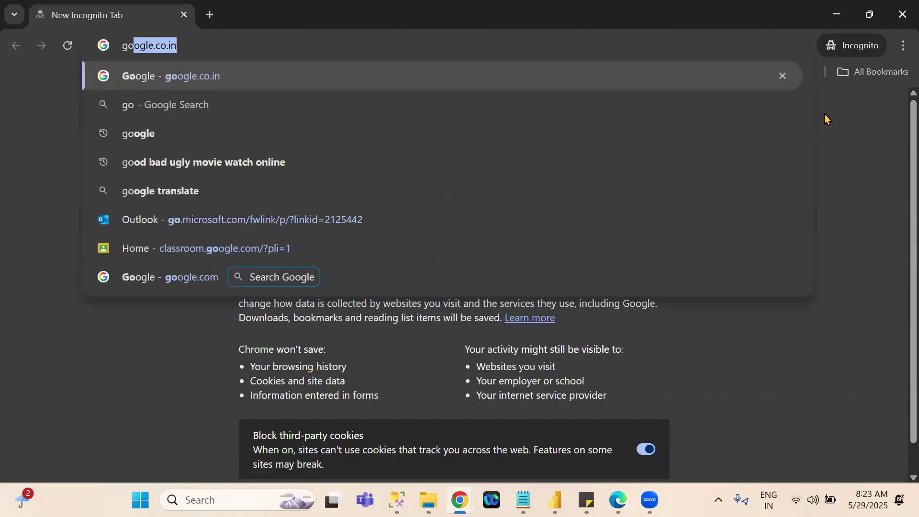
key(Return)
Search Google for 'temporary email' and look through the results.
text(t)
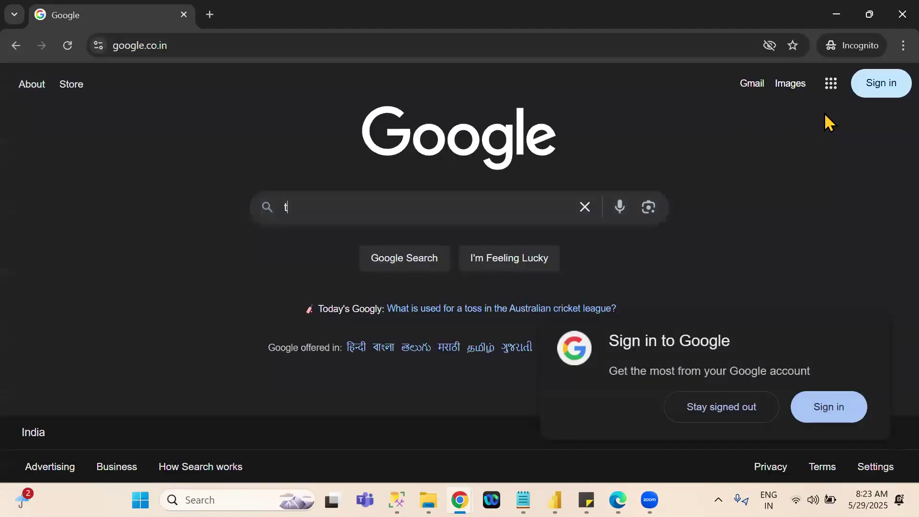
text(emp)
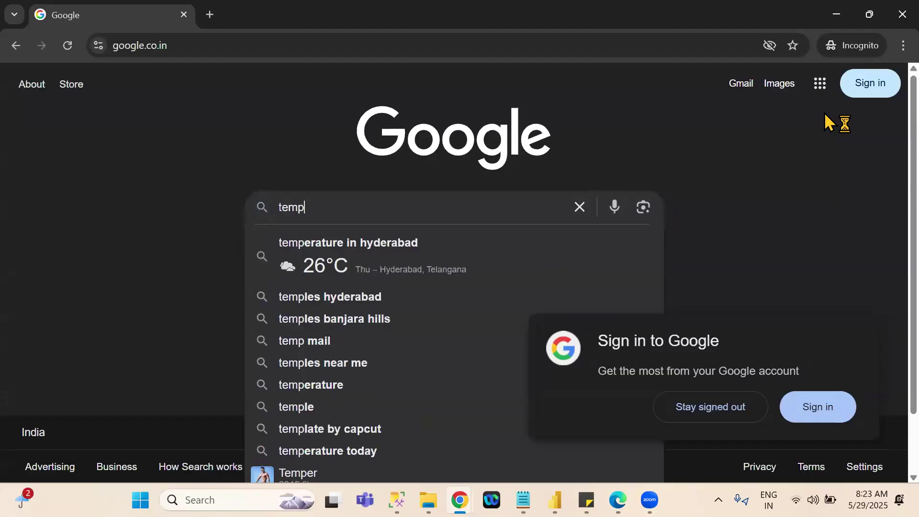
text(ora)
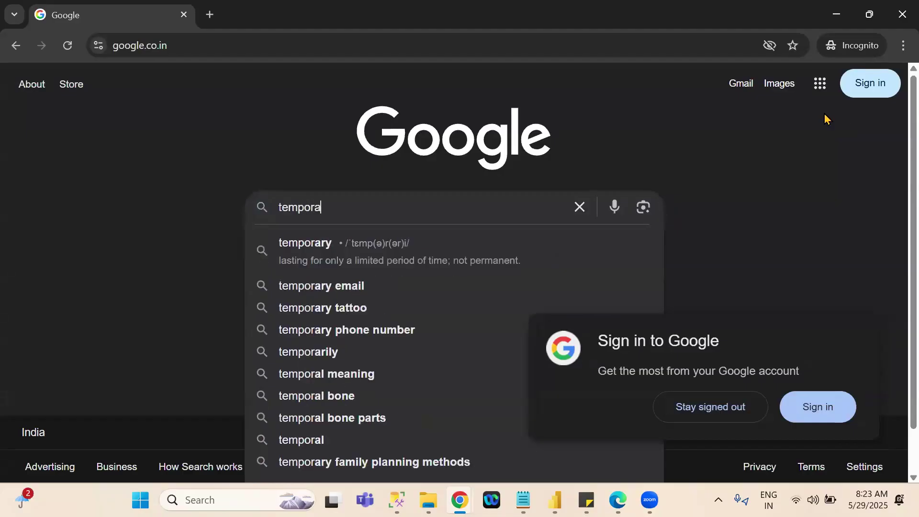
text(ry )
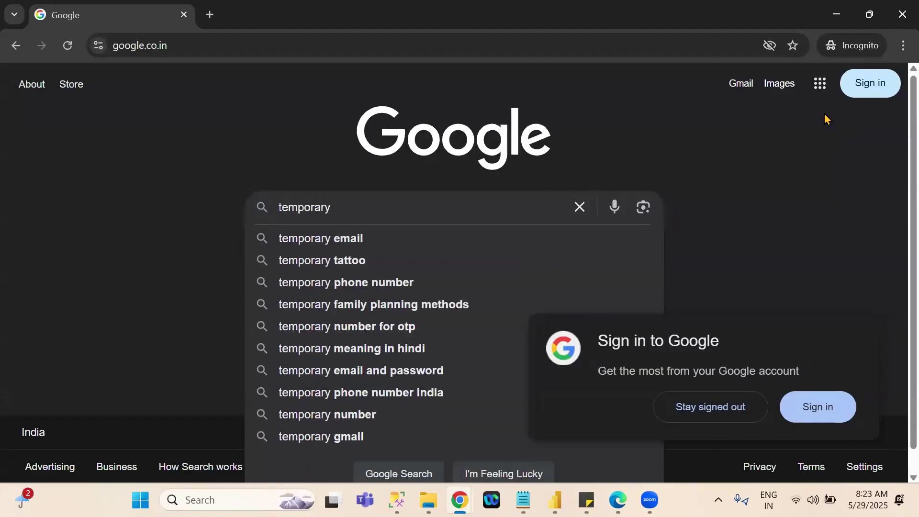
text(email)
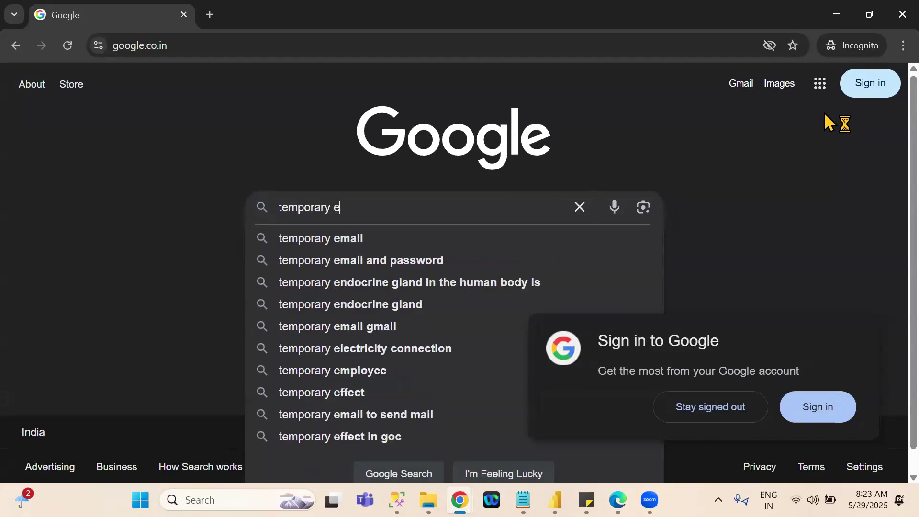
key(Return)
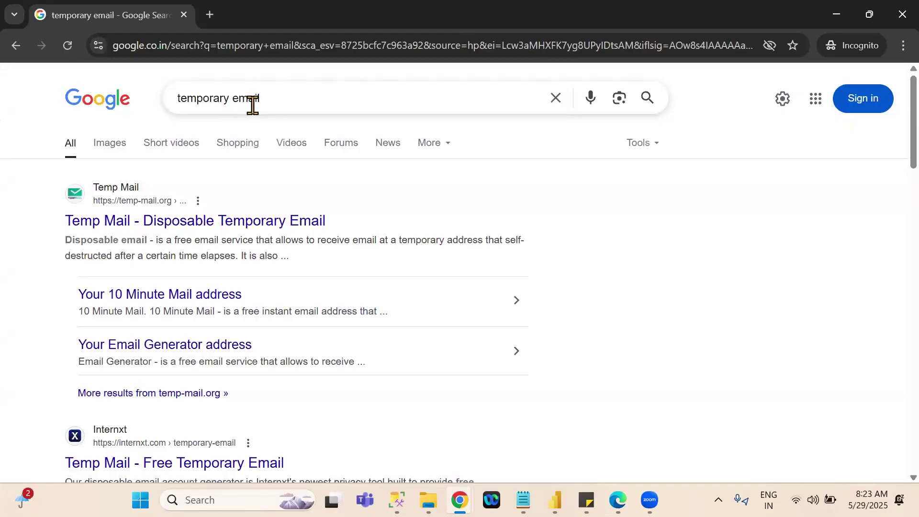
scroll(252, 104, down, 3)
scroll(253, 107, down, 10)
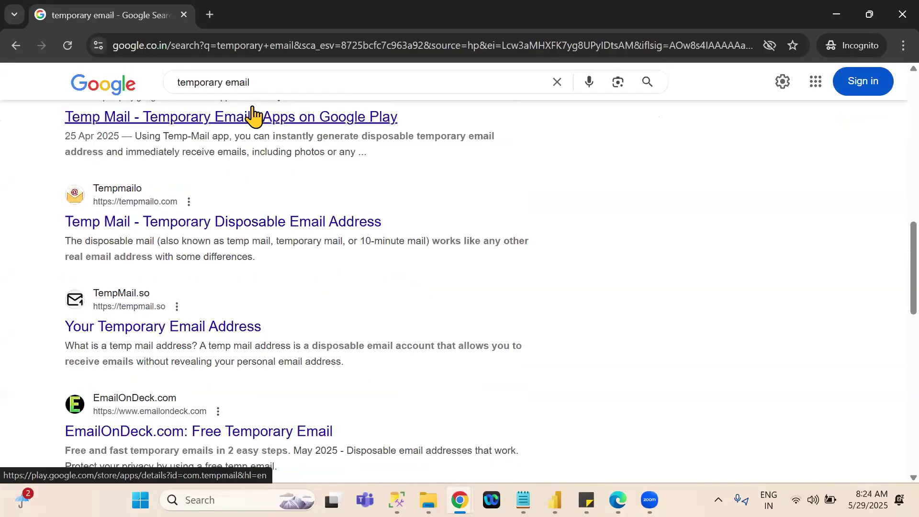
scroll(253, 106, up, 13)
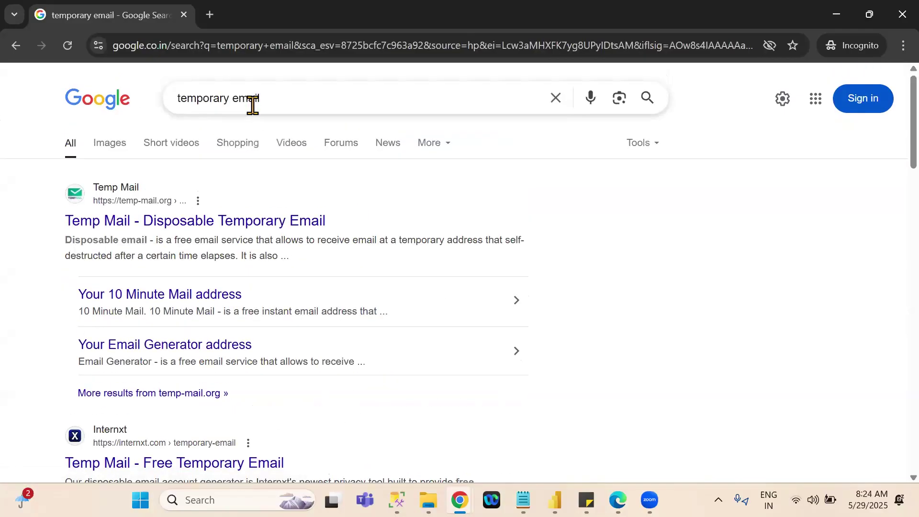
Go to tempail.com in the Incognito window to get a disposable email address.
click(223, 42)
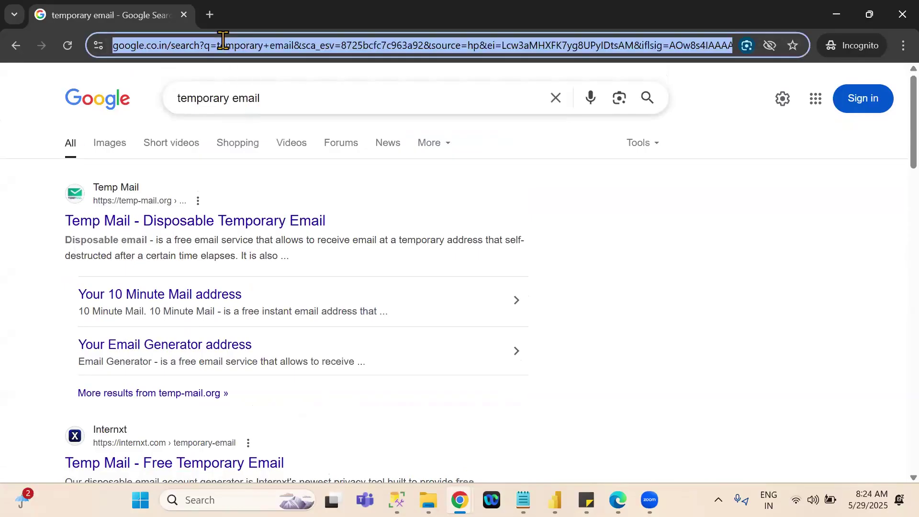
text(tem)
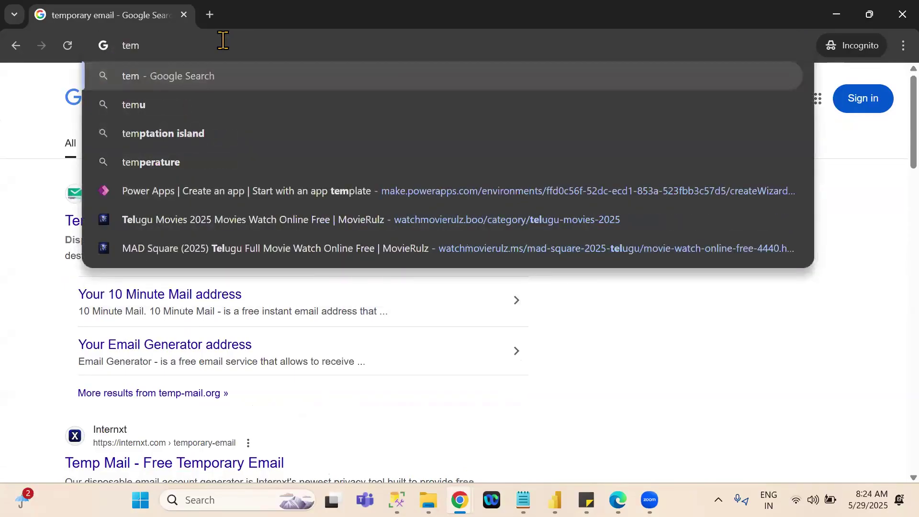
text(pail)
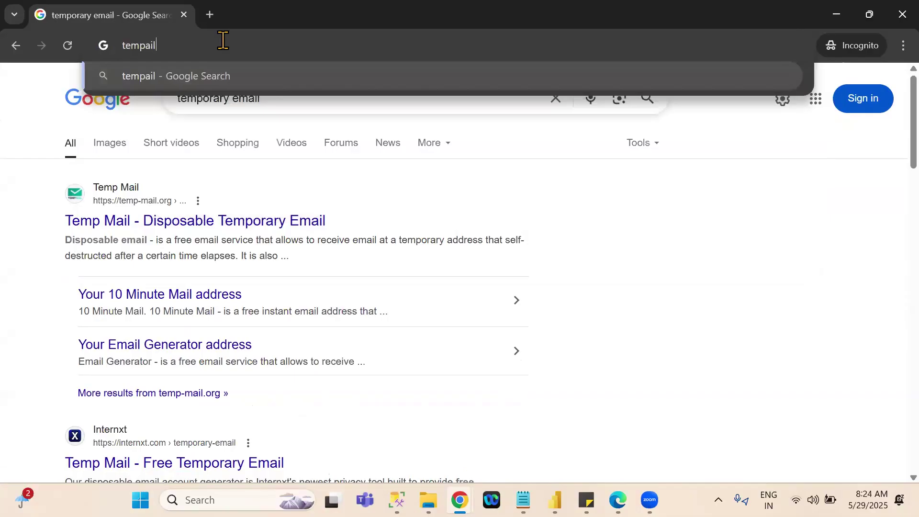
text(.com)
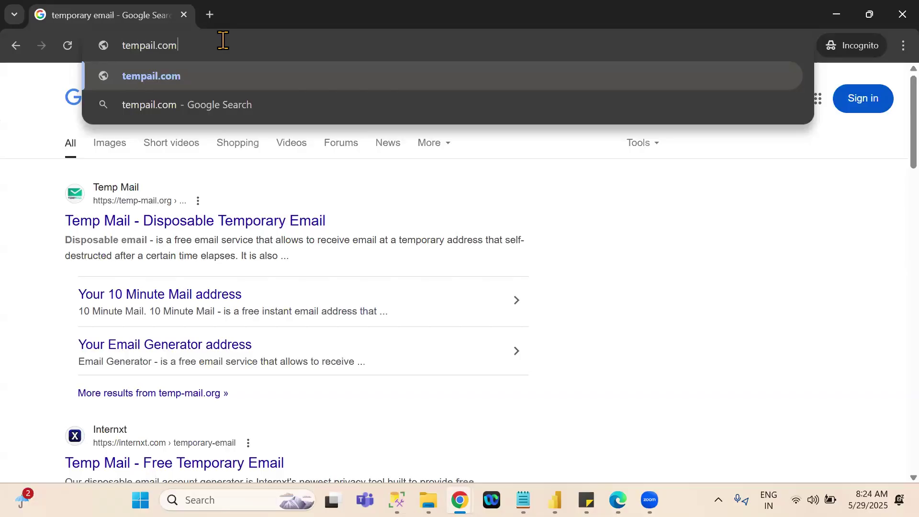
key(Return)
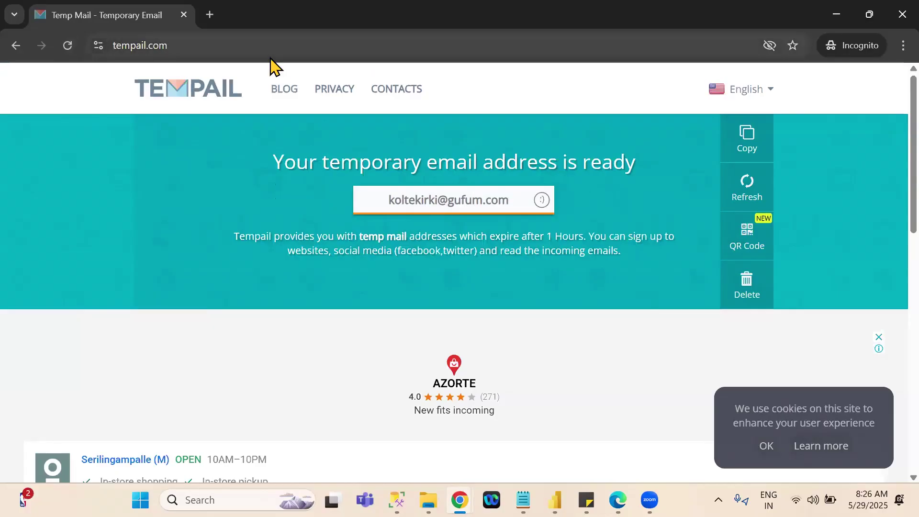
Load the pasted Power BI sign-in URL in a new tab and select its Email field.
click(214, 17)
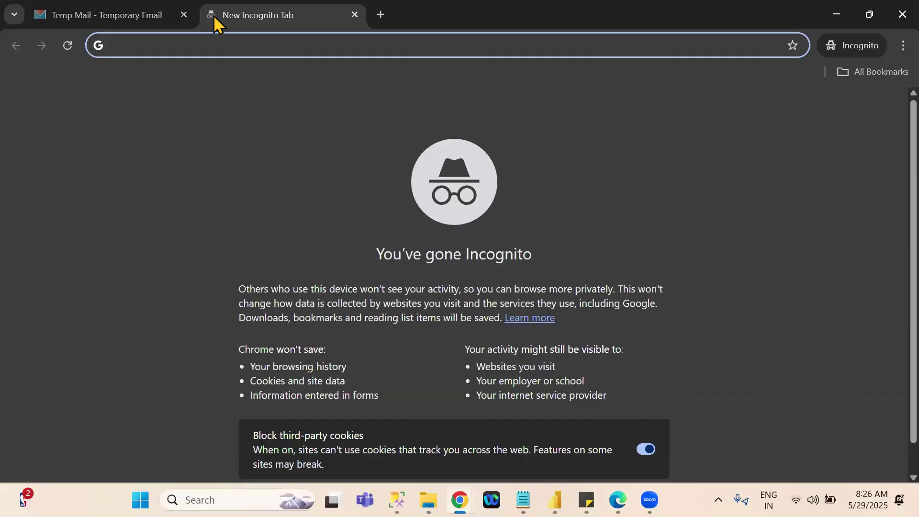
text(app.powerbi.com/singleSignOn?ru=https%3A%2F%2Fapp.powerbi.com%2F%3FnoSignUpCheck%3D1)
key(Return)
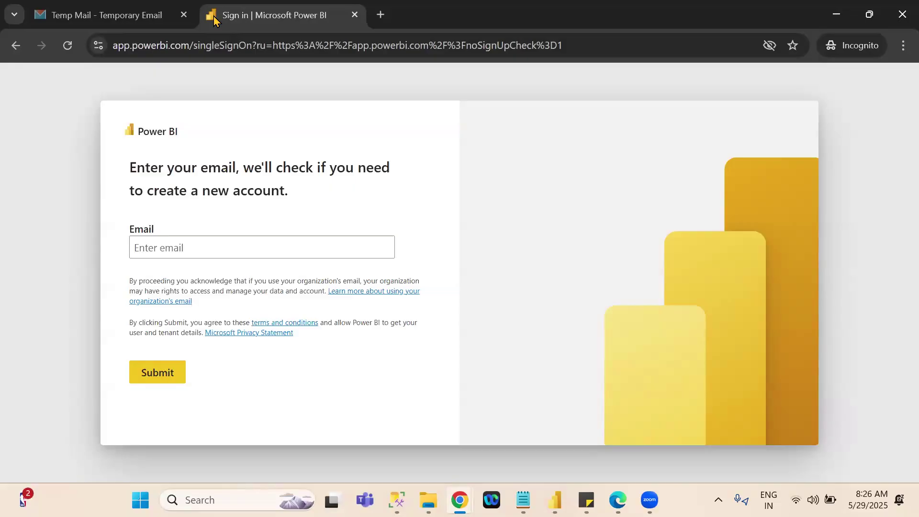
click(173, 247)
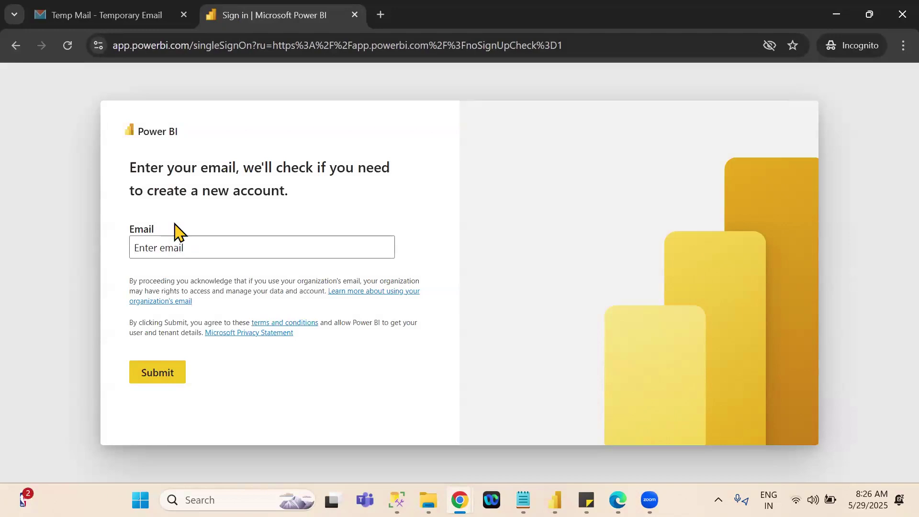
Close the ad on Tempail, copy the temporary address, and return to the Power BI tab.
click(125, 9)
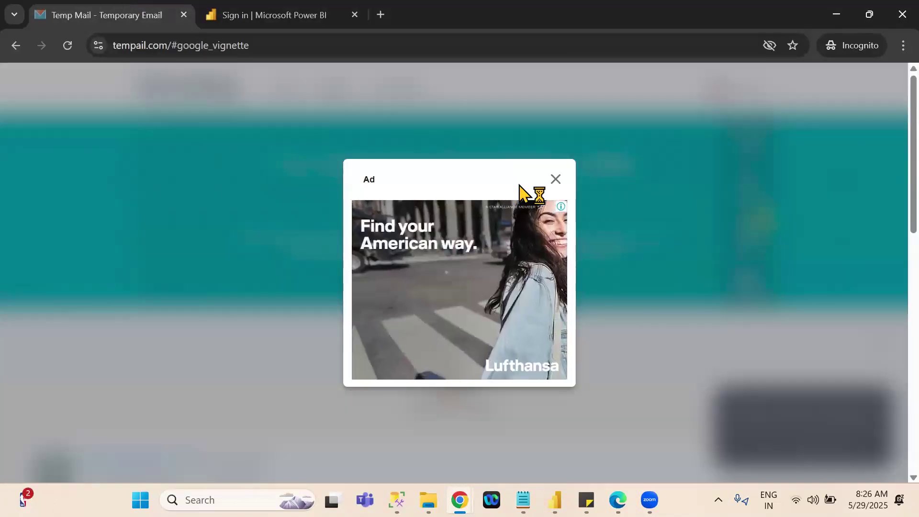
click(553, 181)
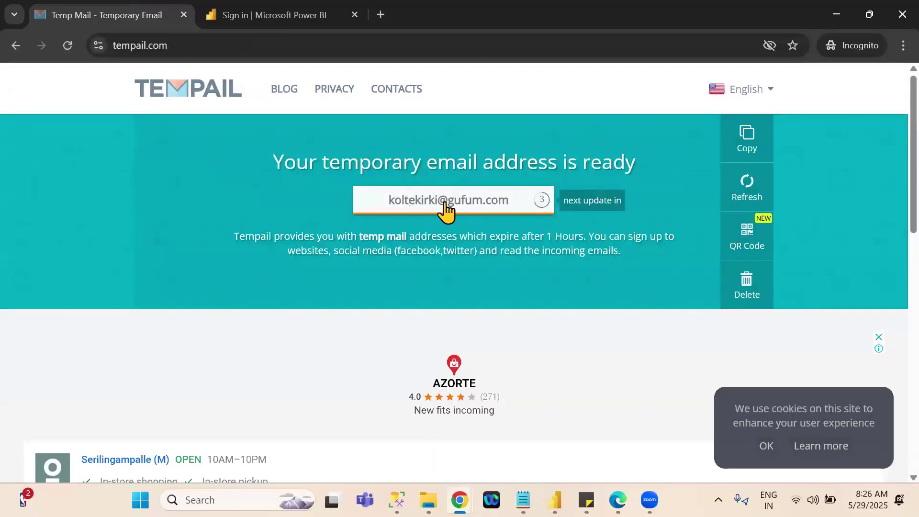
click(445, 209)
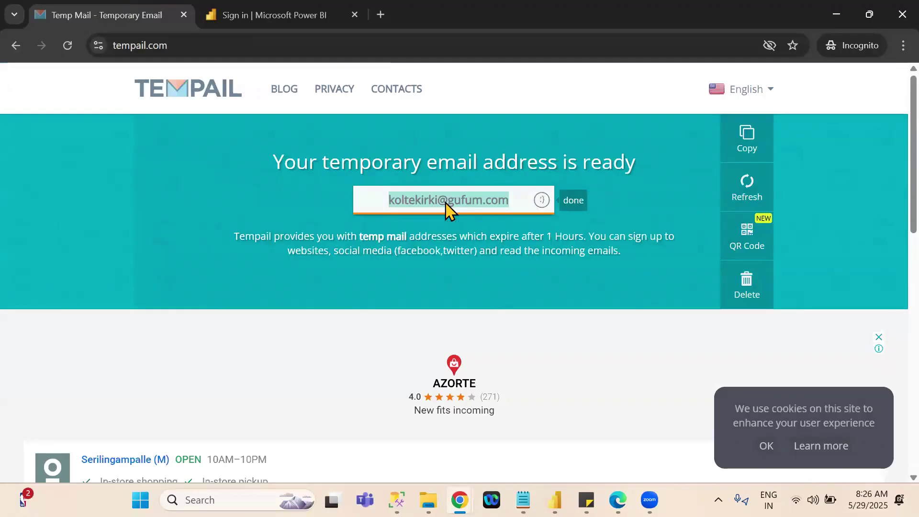
click(283, 15)
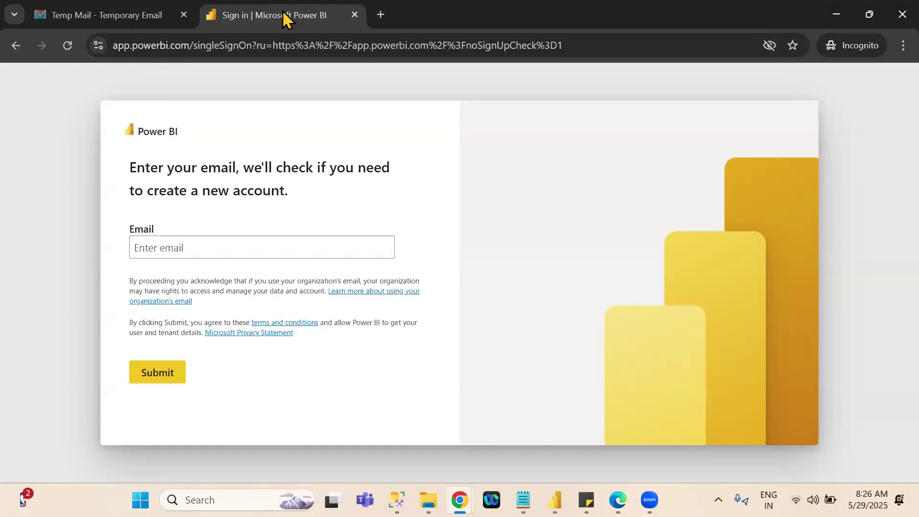
Paste the copied temporary gufum.com address into the Power BI Email field.
click(199, 251)
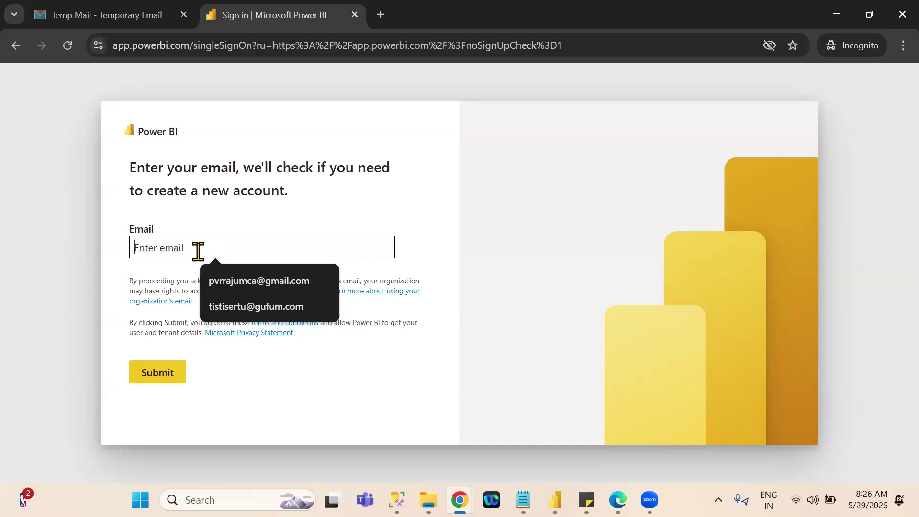
key(ctrl+v)
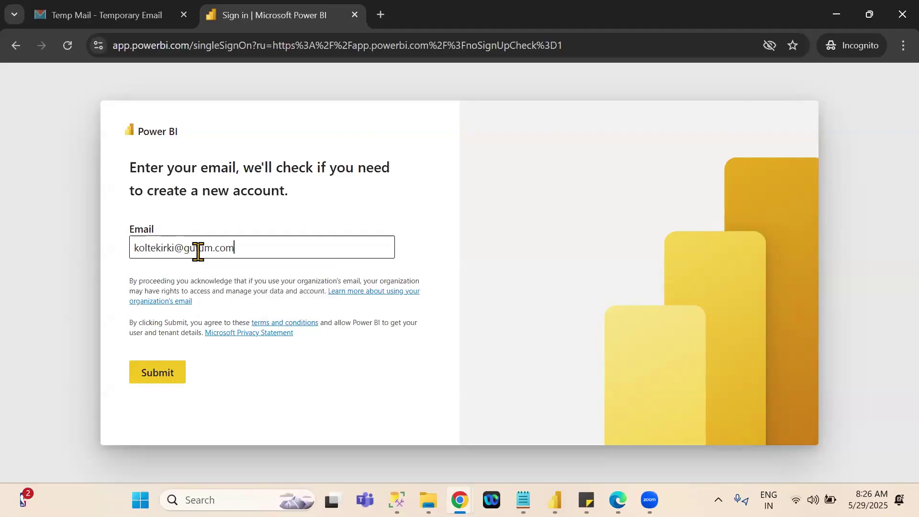
Submit the temporary email and solve the Fabric robot-check by picking the two identical plants.
click(157, 373)
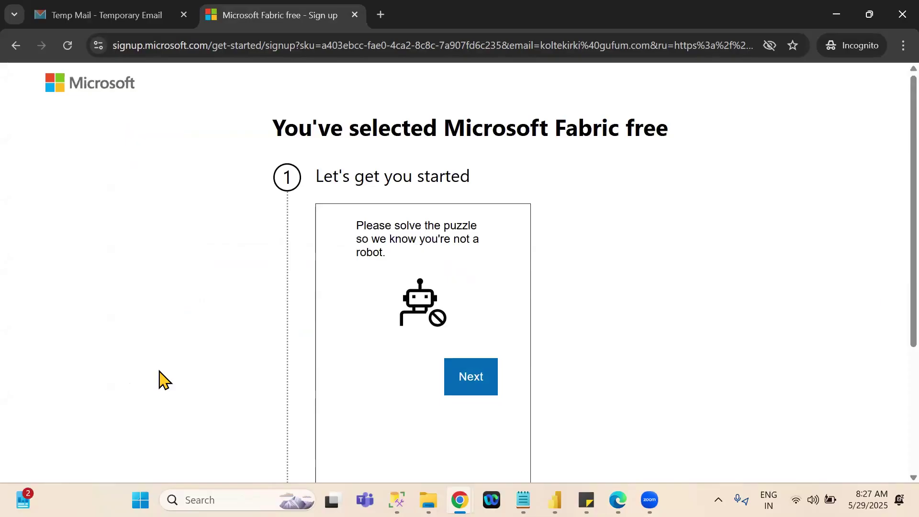
drag(901, 293, 890, 404)
click(471, 212)
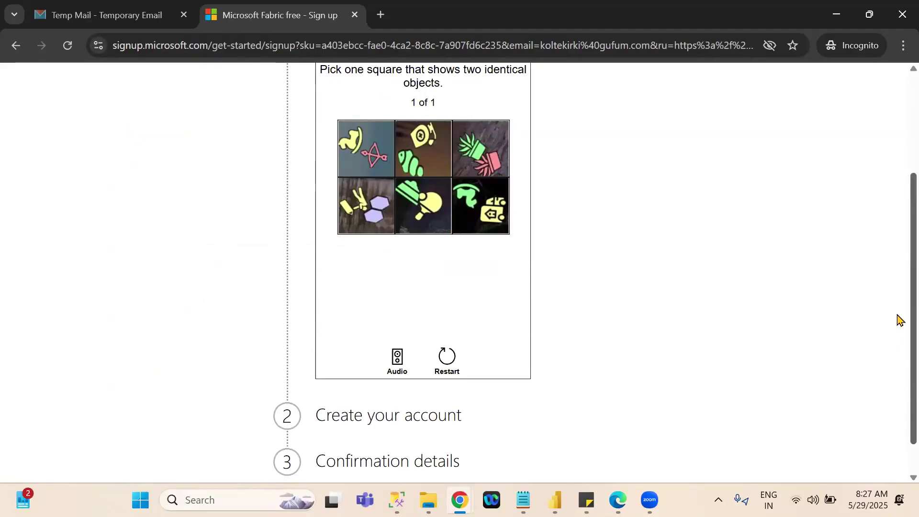
scroll(899, 290, up, 1)
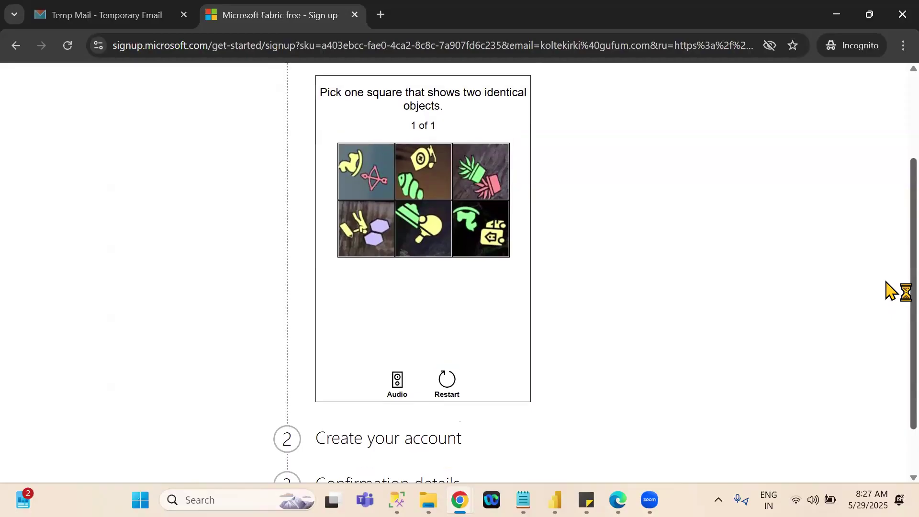
click(484, 174)
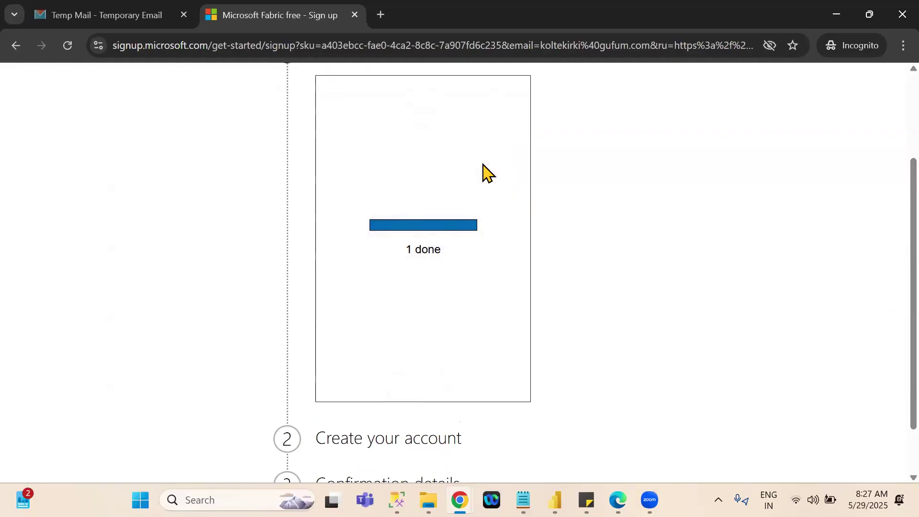
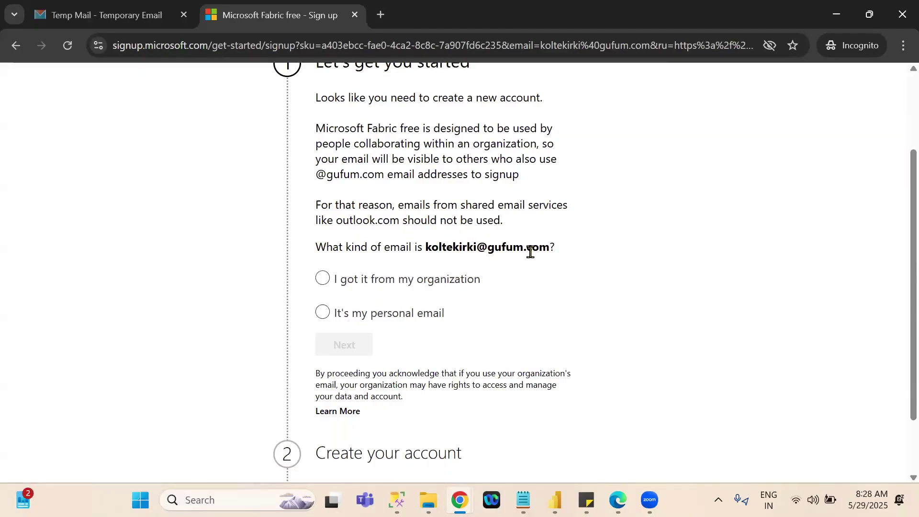
Mark the email as 'I got it from my organization' and continue to account creation.
click(323, 278)
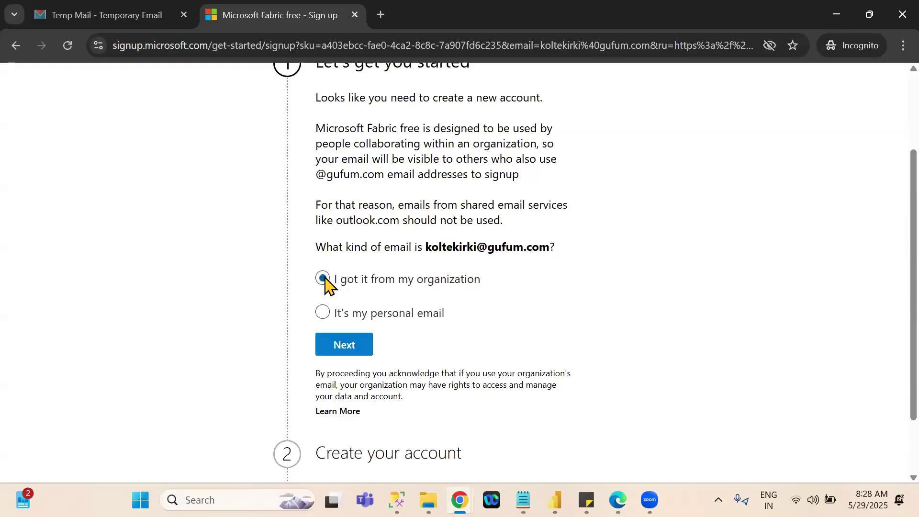
click(352, 349)
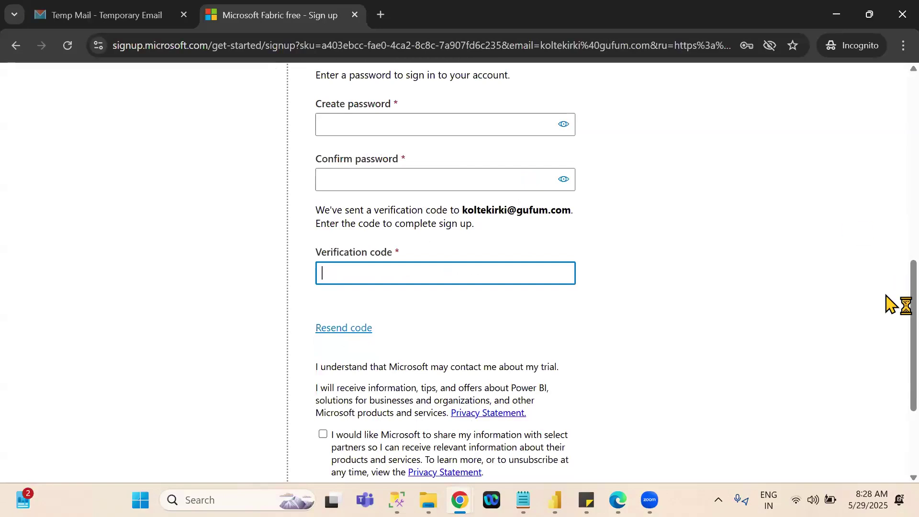
Enter the first and last name, and choose India as Country or Region.
scroll(886, 306, up, 9)
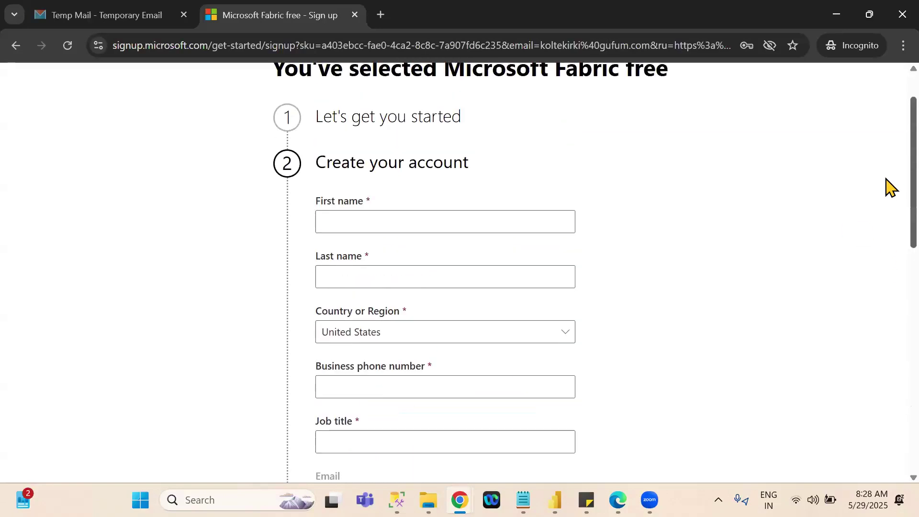
scroll(886, 187, down, 1)
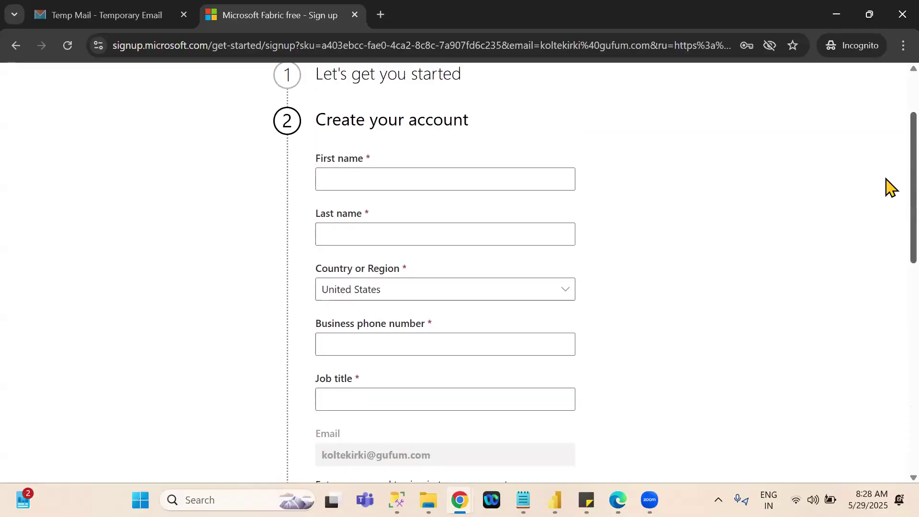
click(500, 181)
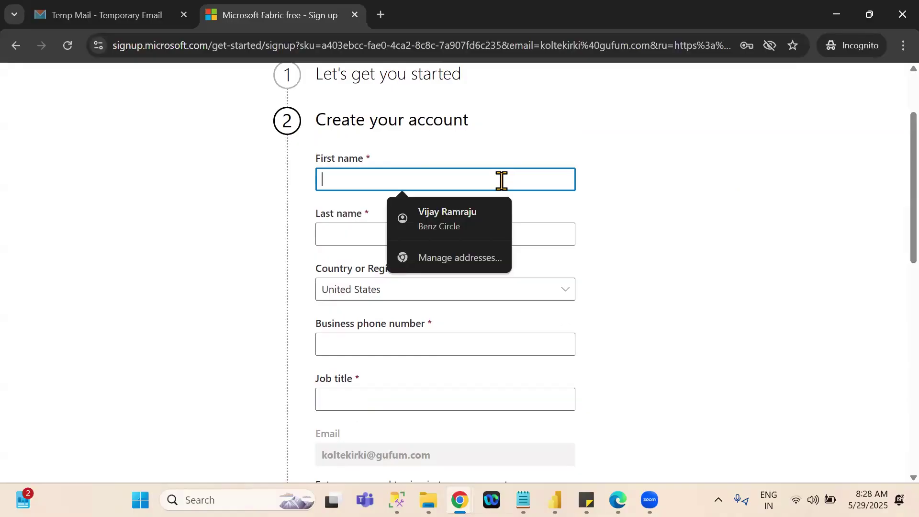
text(Vijay)
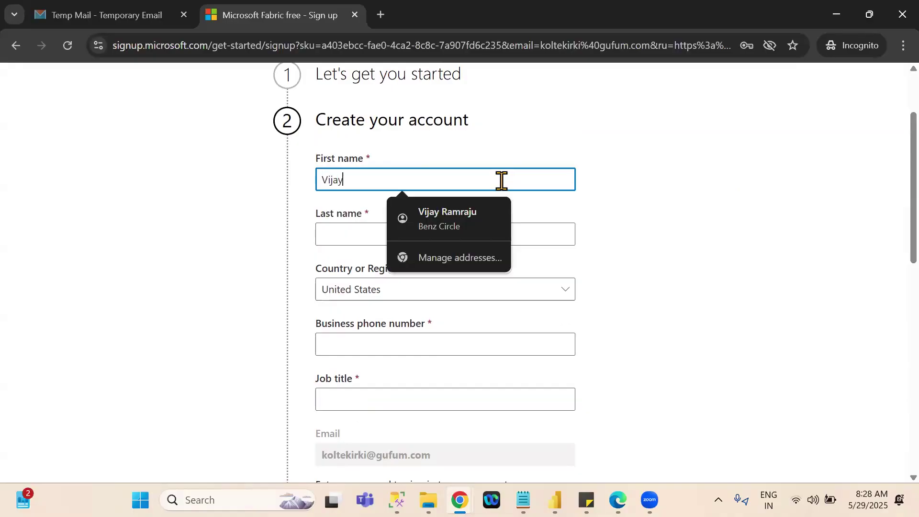
click(360, 229)
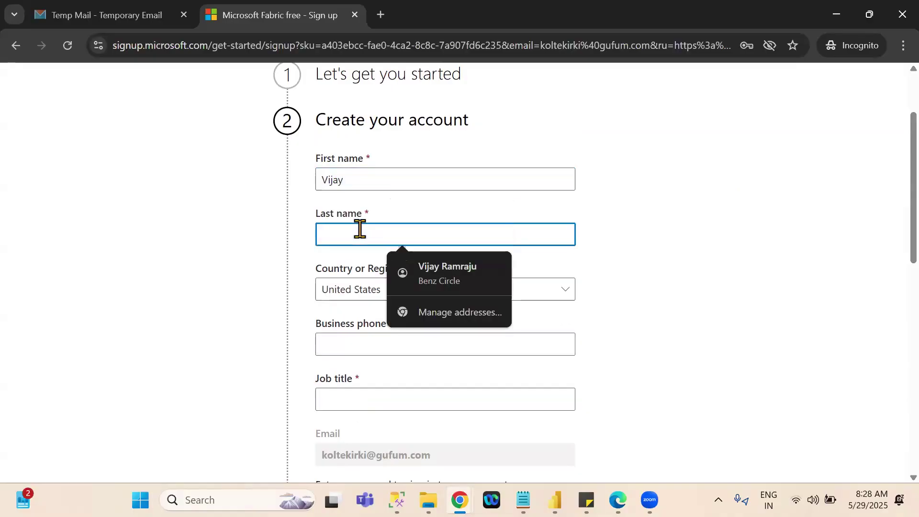
text(Batch28)
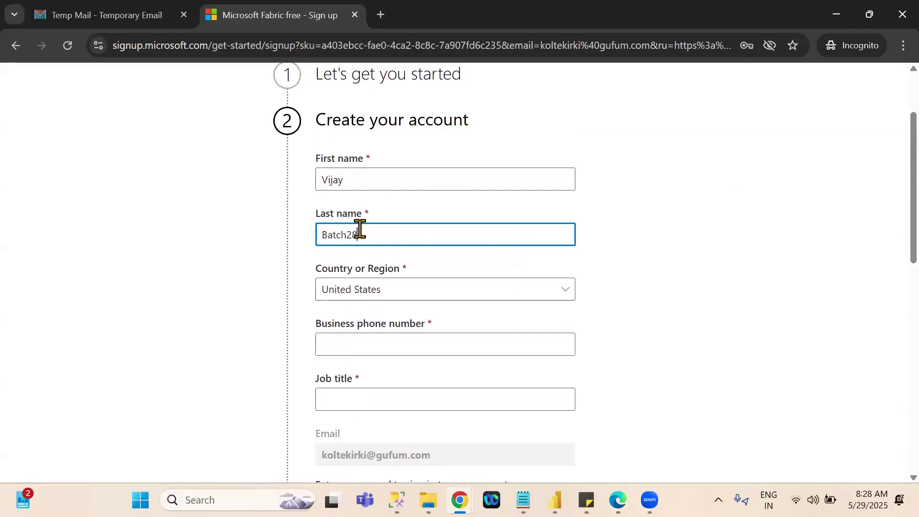
click(477, 289)
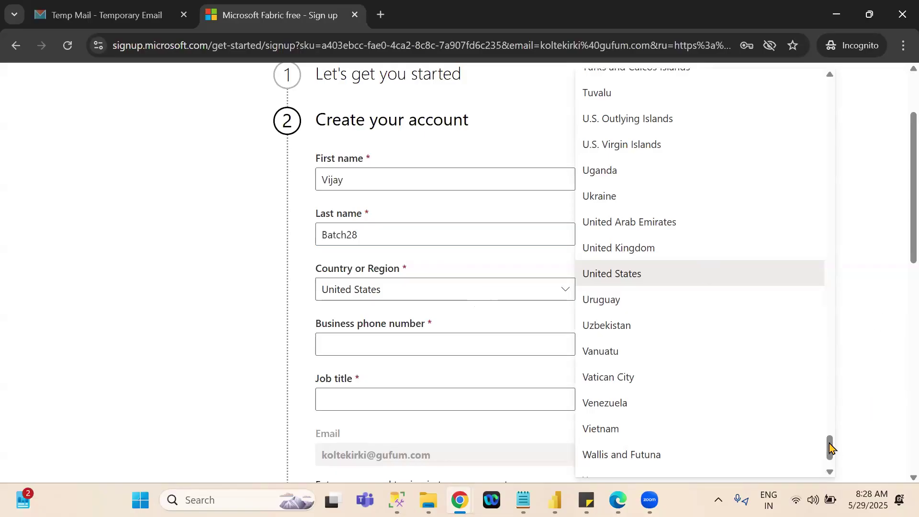
drag(829, 448, 869, 250)
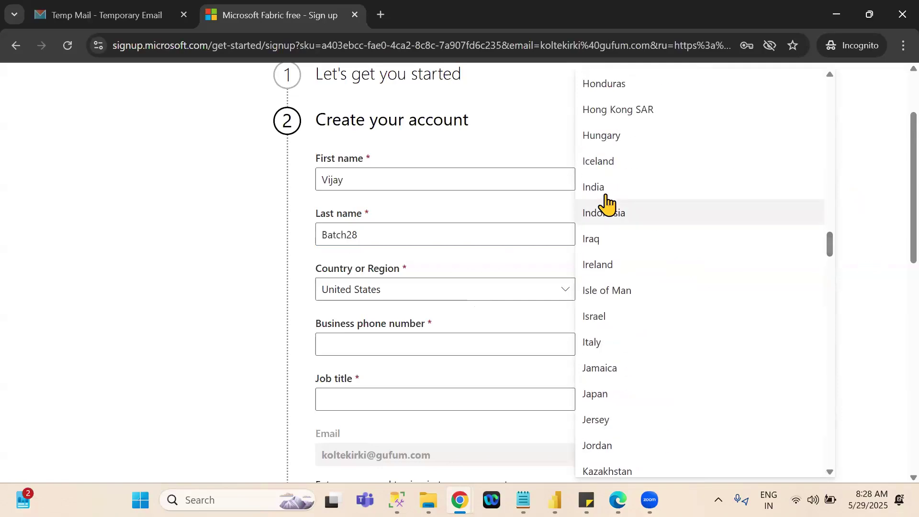
click(605, 192)
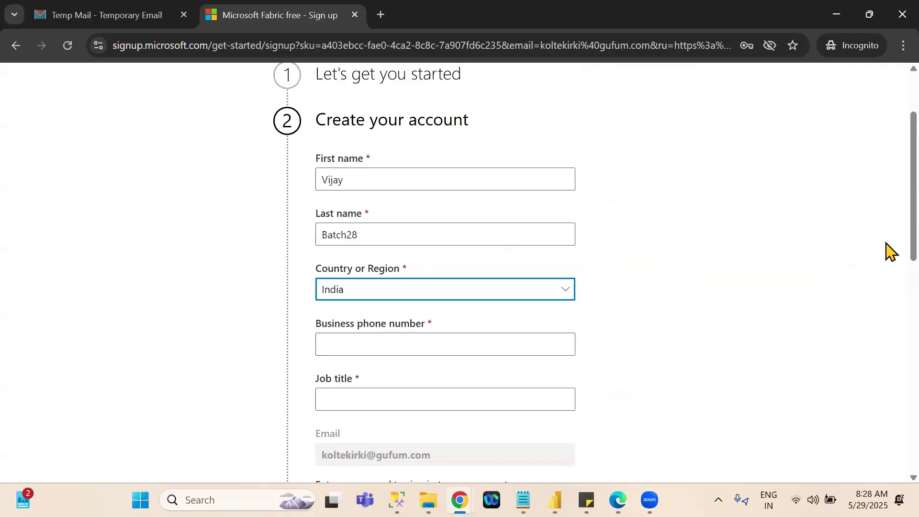
Fill the business phone number from saved autofill details and set Job title to 'Teaching'.
scroll(888, 250, down, 4)
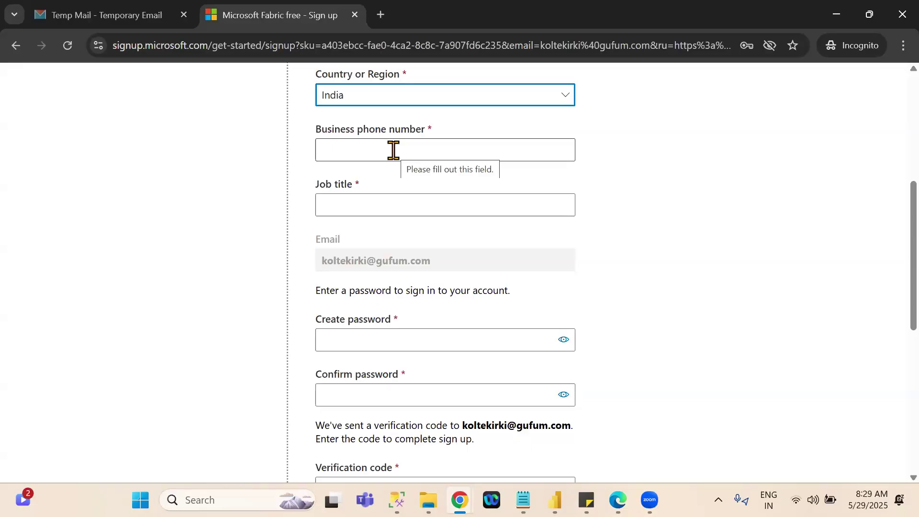
click(393, 150)
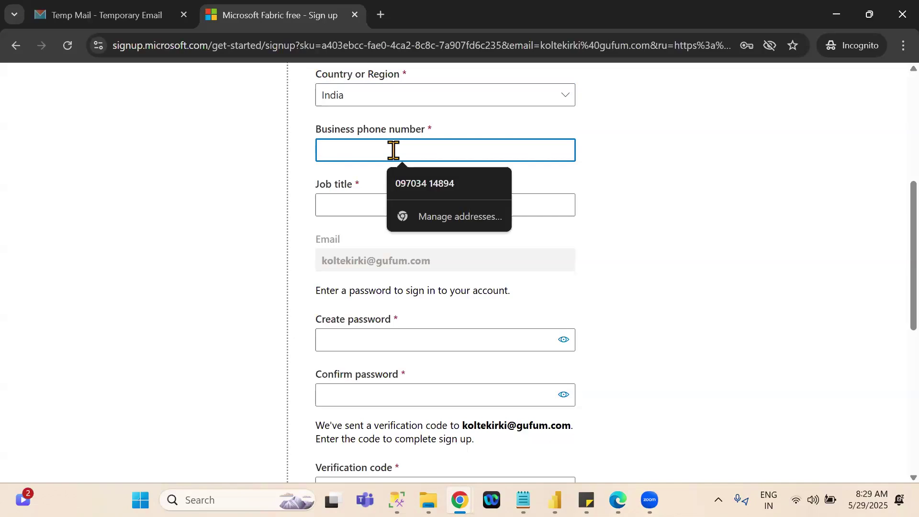
click(410, 190)
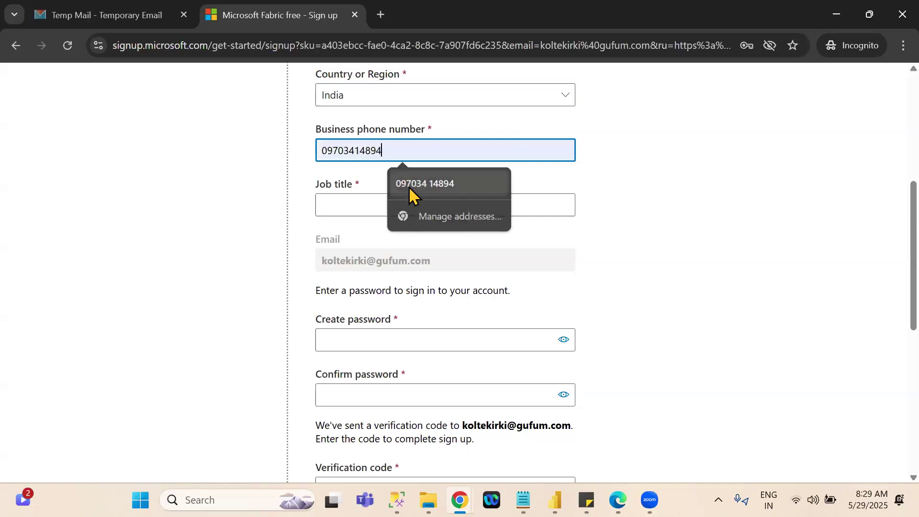
click(402, 203)
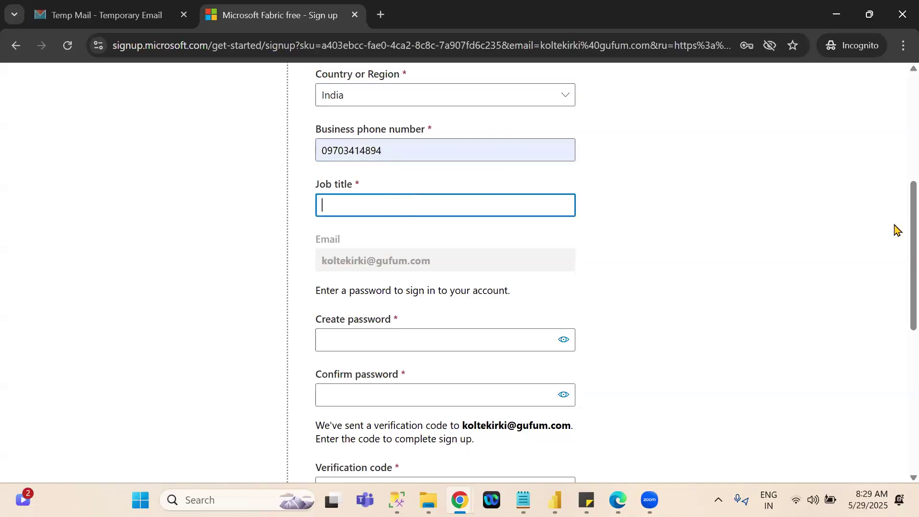
scroll(896, 236, down, 2)
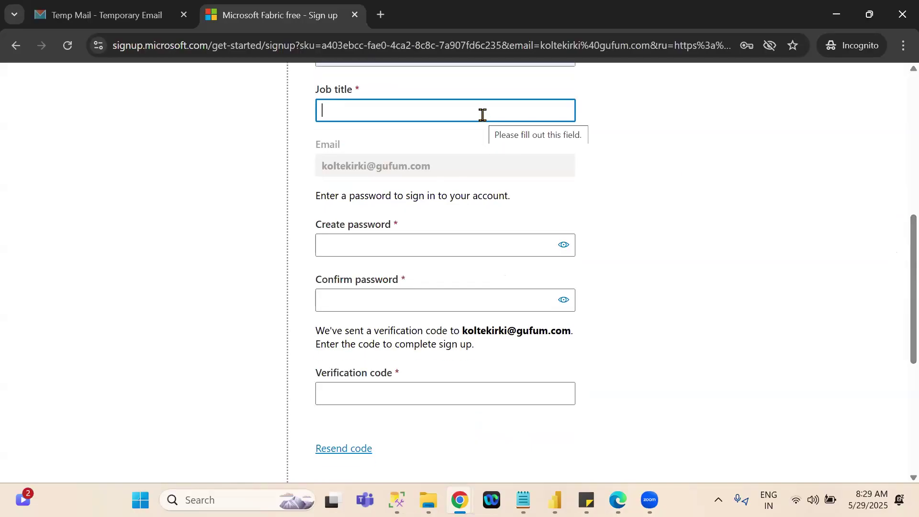
text(Teaching)
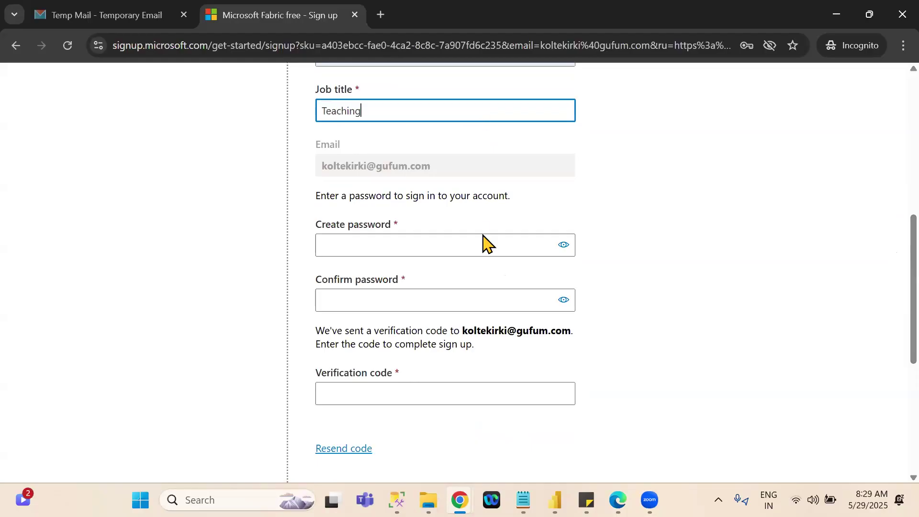
click(491, 250)
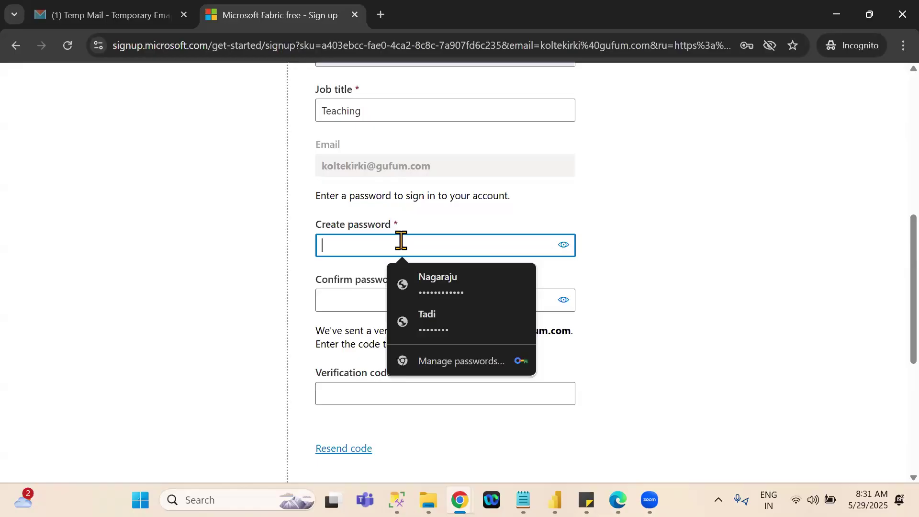
Enter the new account password in both Create password and Confirm password.
text(******)
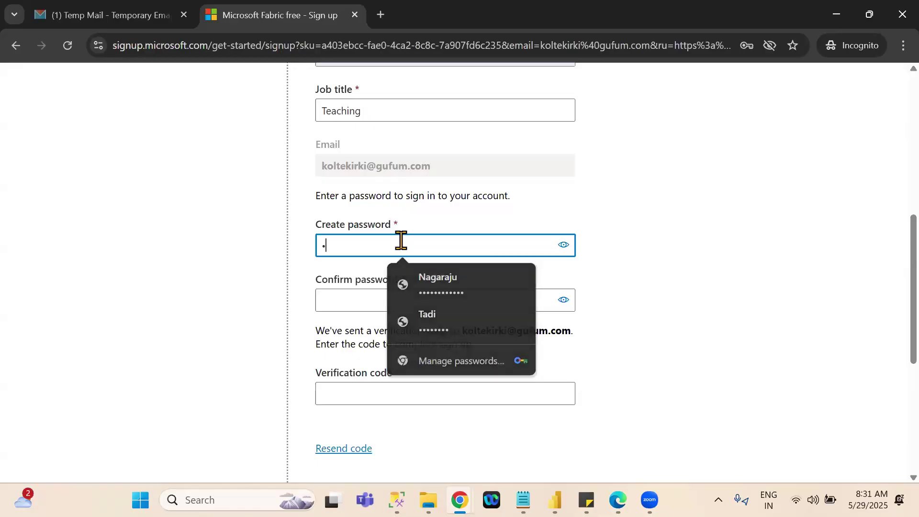
text(******)
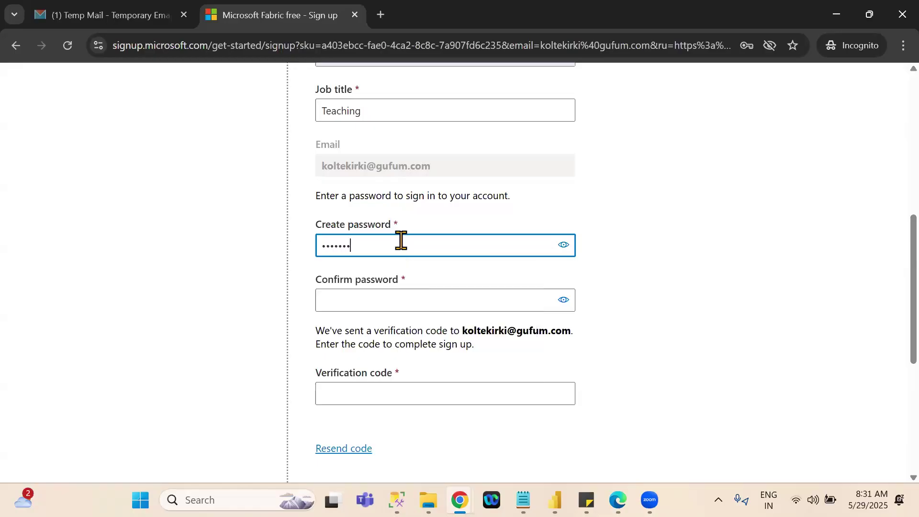
click(400, 298)
text(*******)
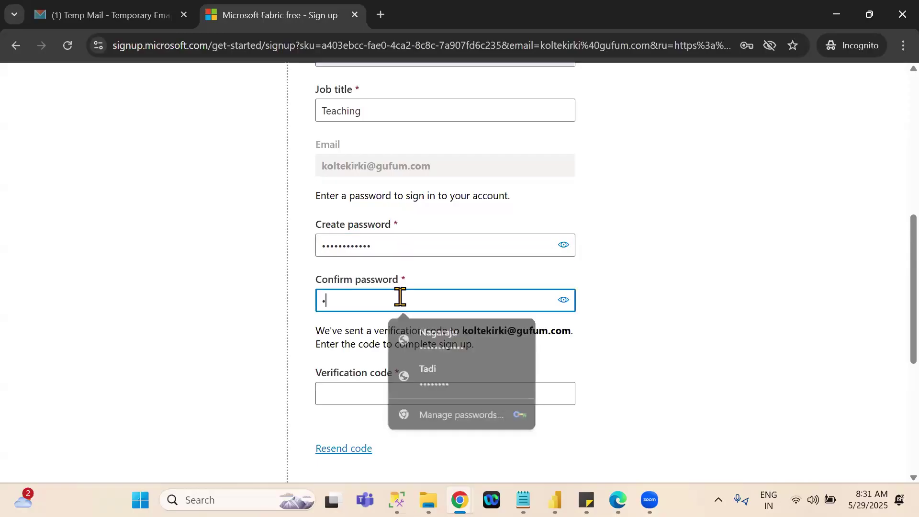
text(*****)
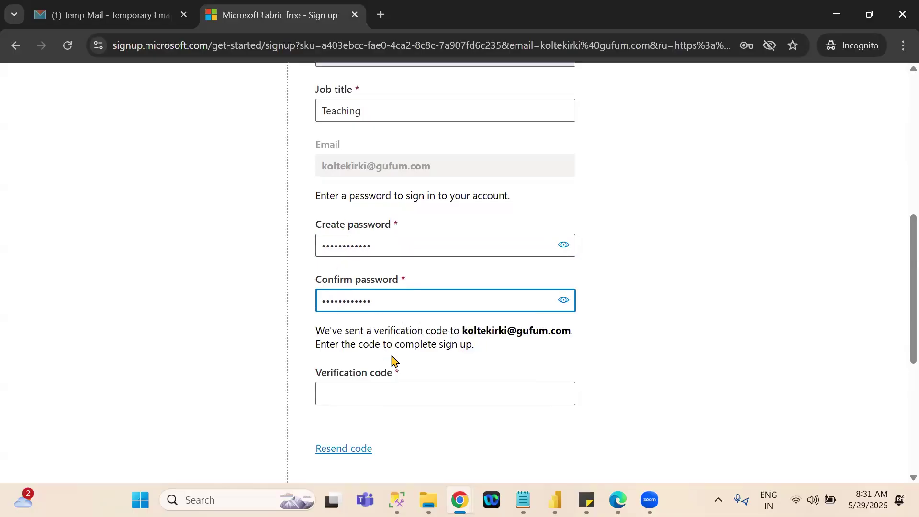
click(405, 393)
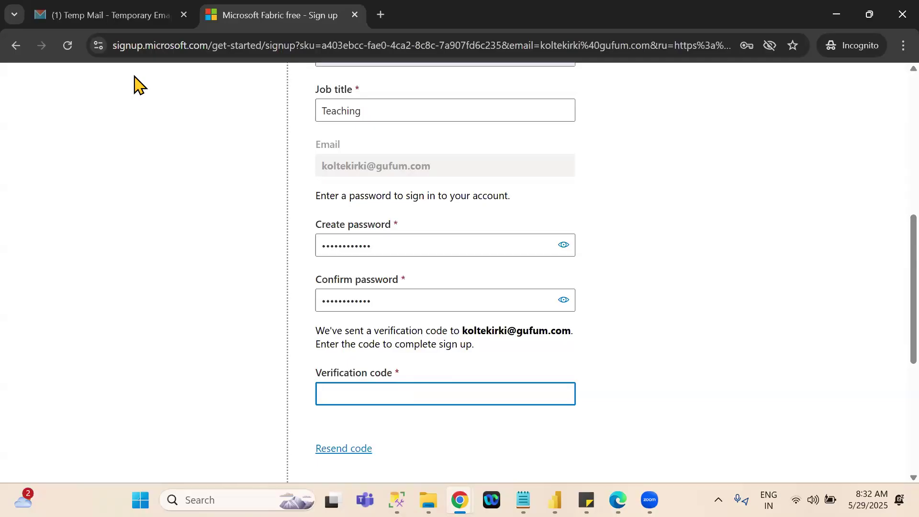
Enter the verification code from the Tempail inbox and tick the partner-sharing consent.
click(115, 25)
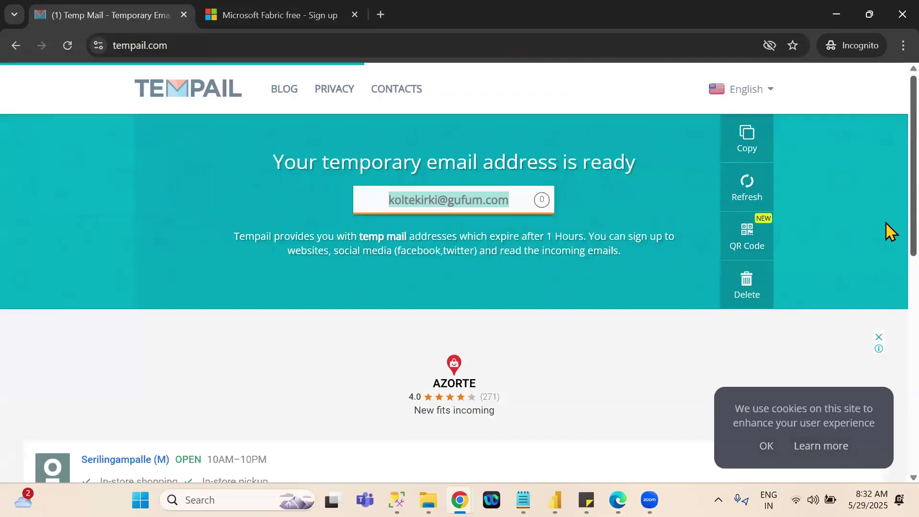
scroll(889, 258, down, 1)
scroll(889, 287, down, 2)
scroll(890, 313, down, 2)
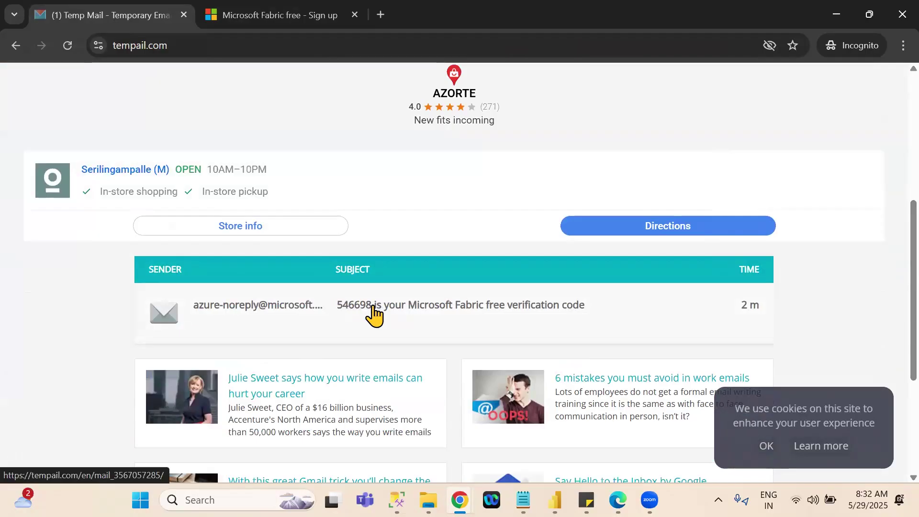
click(218, 11)
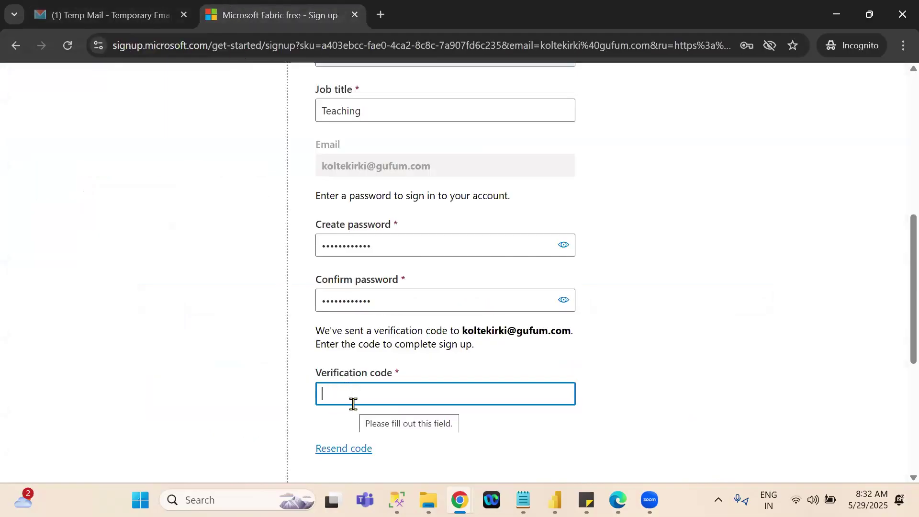
click(71, 11)
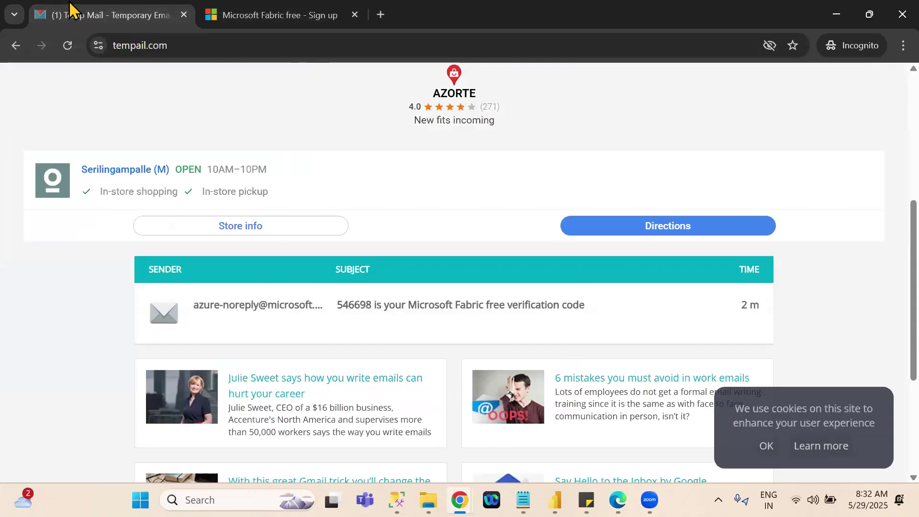
click(237, 12)
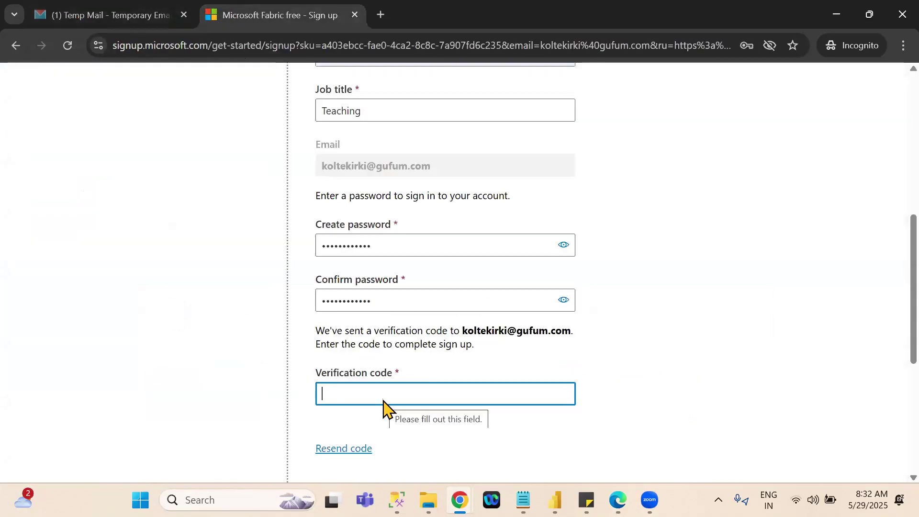
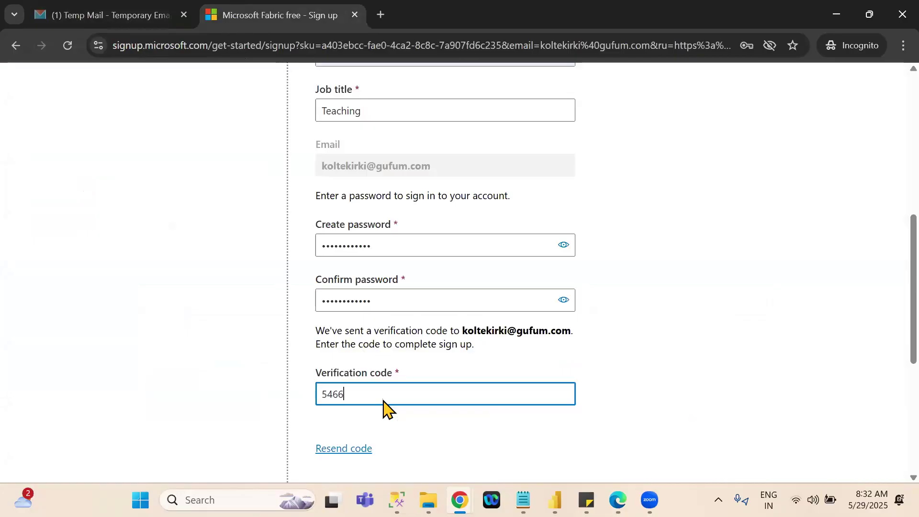
scroll(897, 359, down, 5)
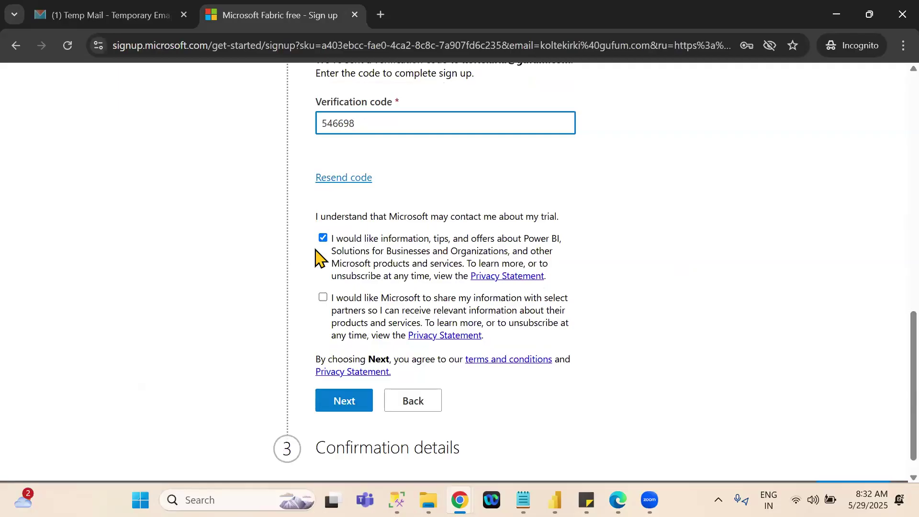
click(324, 299)
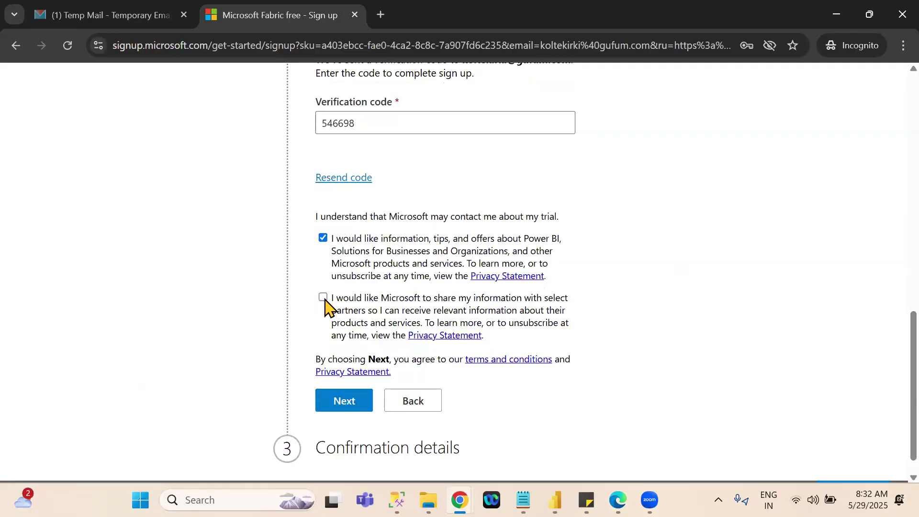
Submit the sign-up details and choose Get started on the confirmation page.
click(345, 402)
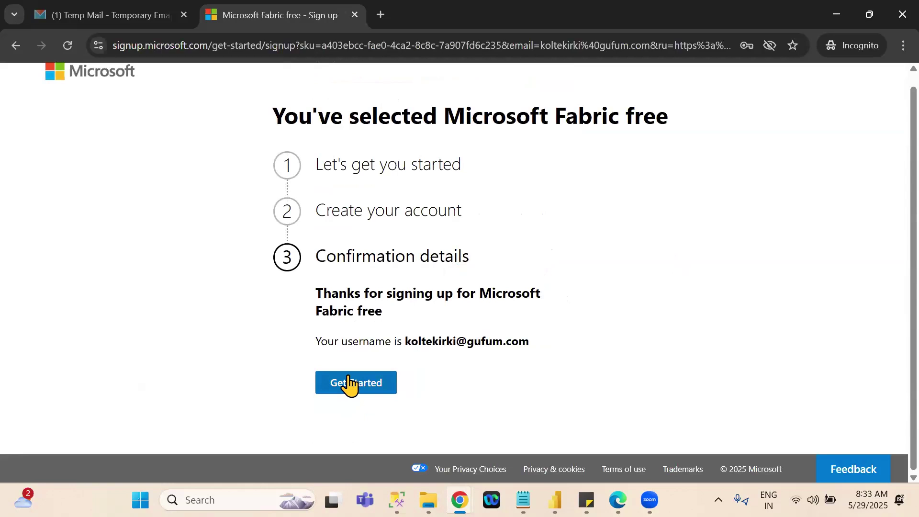
click(349, 383)
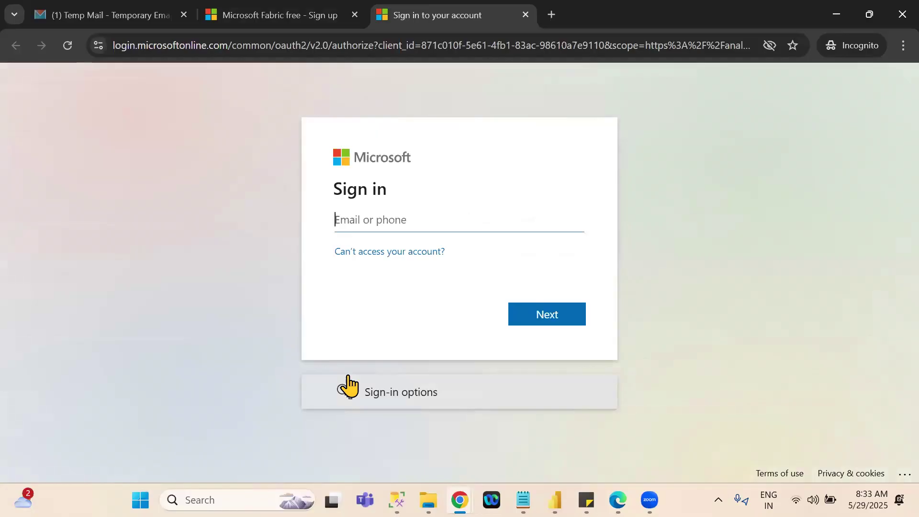
Sign in to Microsoft with the copied temporary email address and the account password.
click(111, 19)
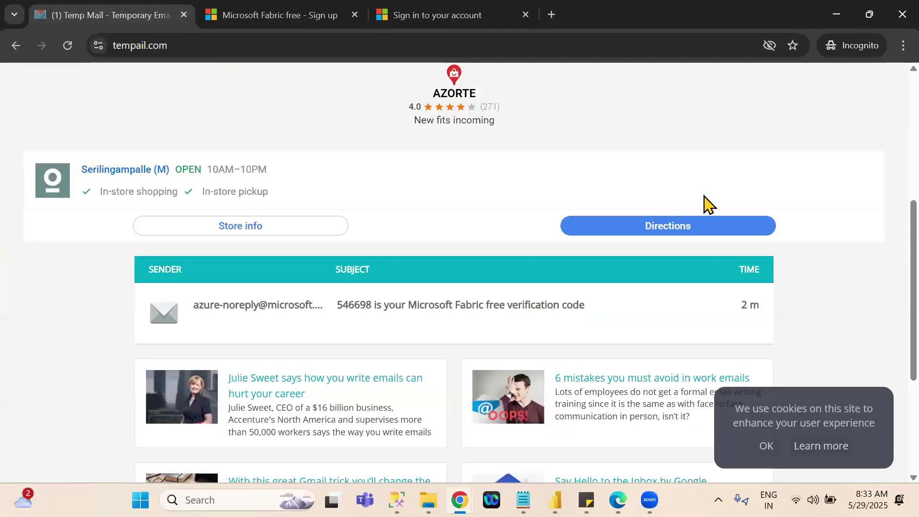
scroll(888, 148, up, 6)
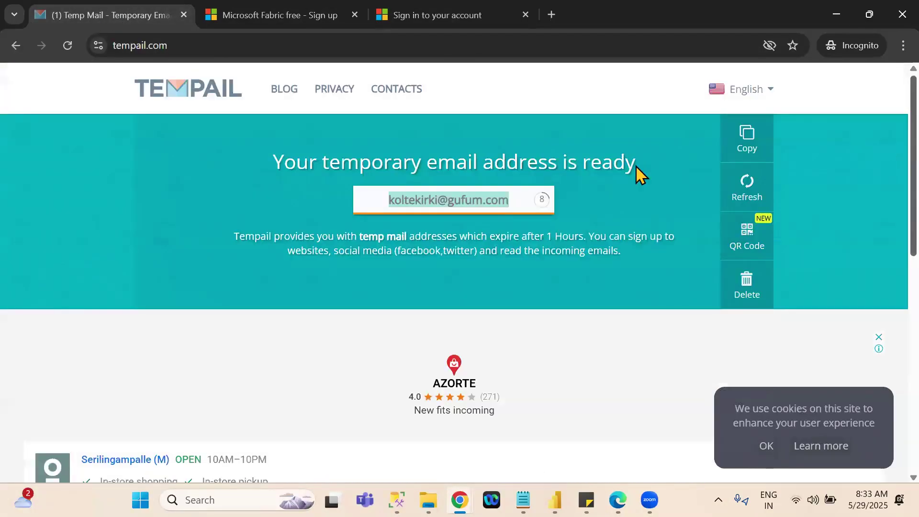
click(474, 211)
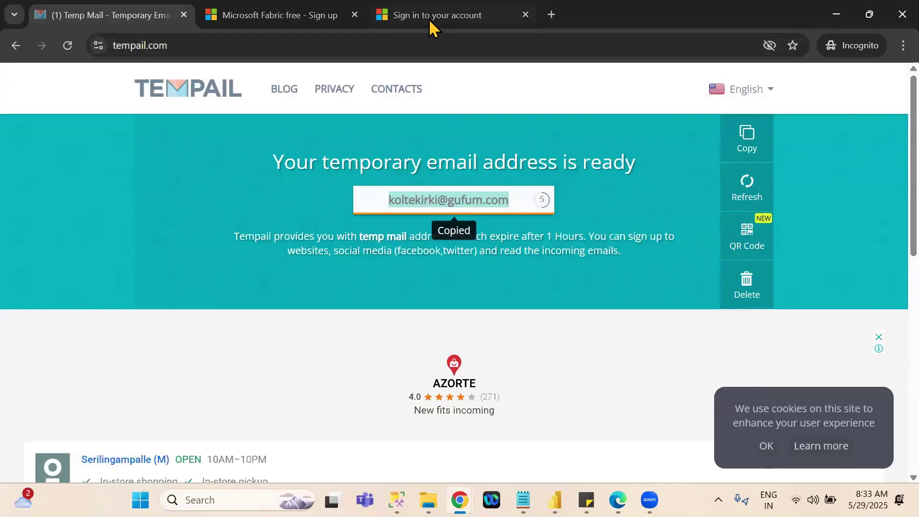
click(429, 20)
key(ctrl+v)
click(552, 318)
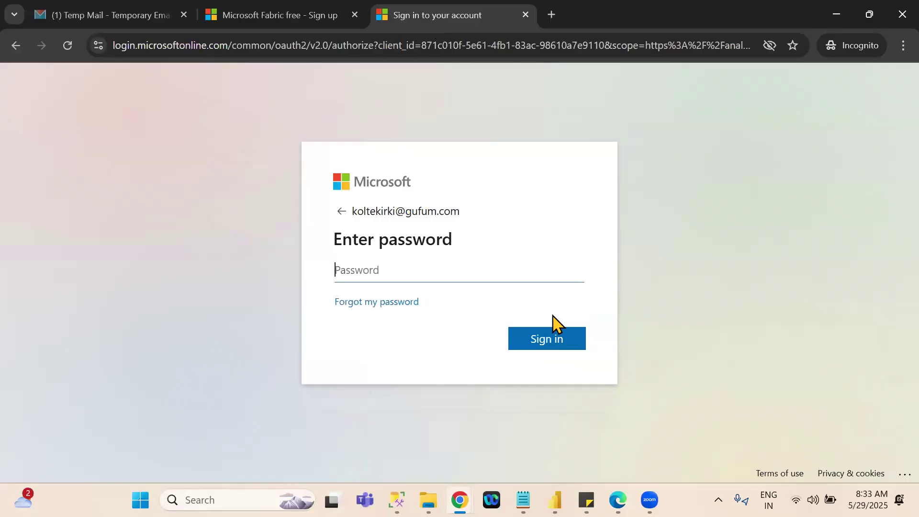
text(************)
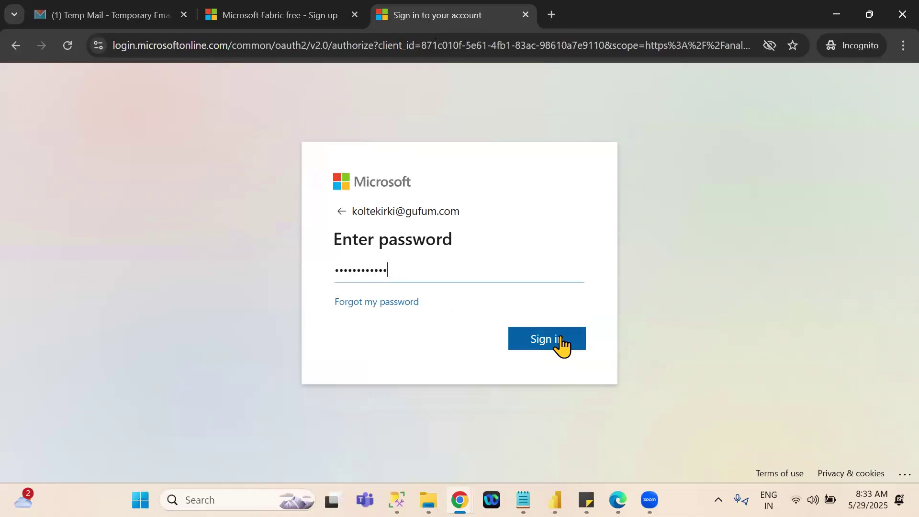
click(563, 343)
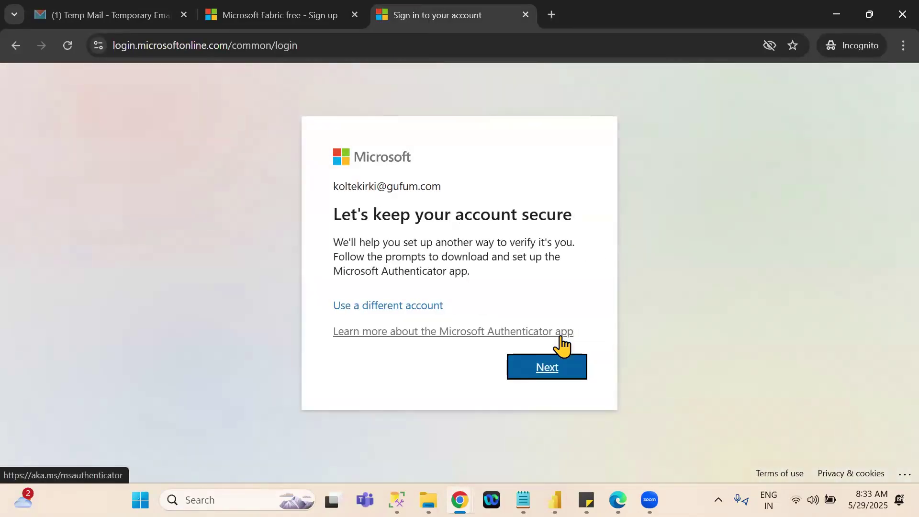
Proceed from the account-security prompt to the Microsoft Authenticator setup page.
click(548, 367)
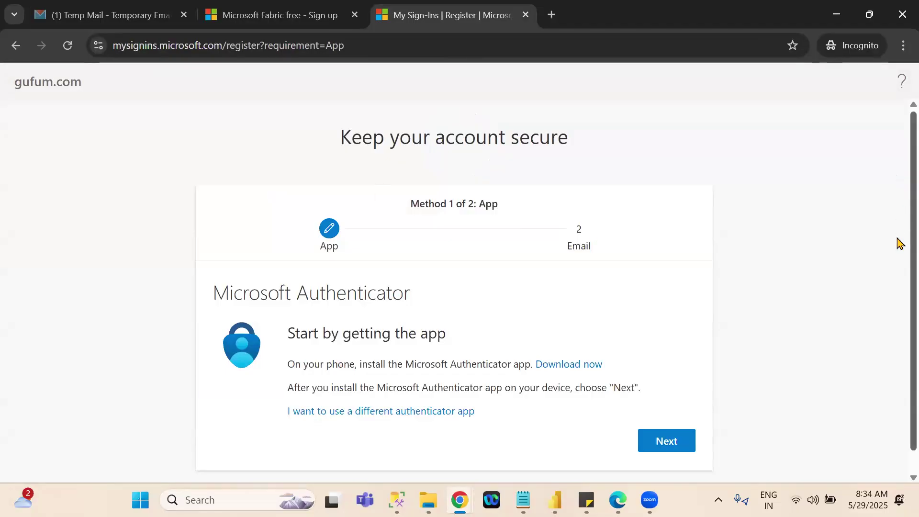
scroll(900, 246, down, 1)
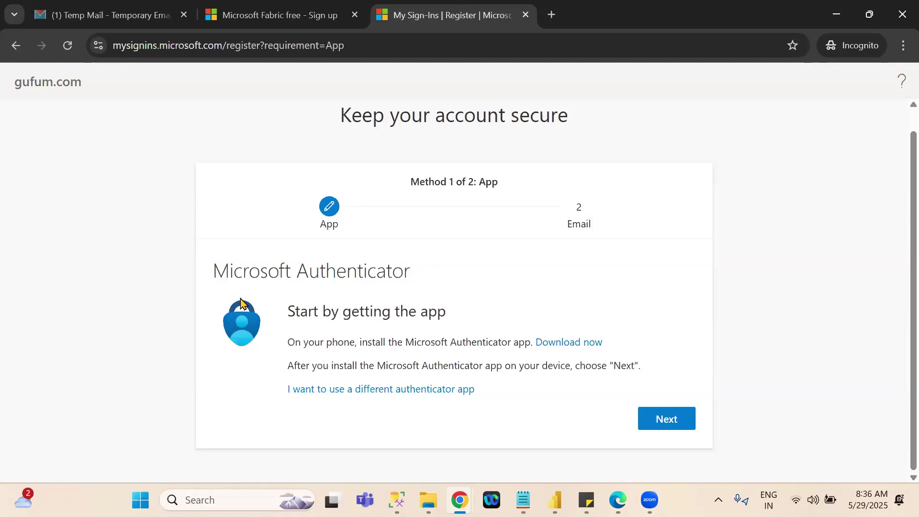
Advance the Authenticator setup to the Scan the QR code step and bring the code into view.
click(670, 421)
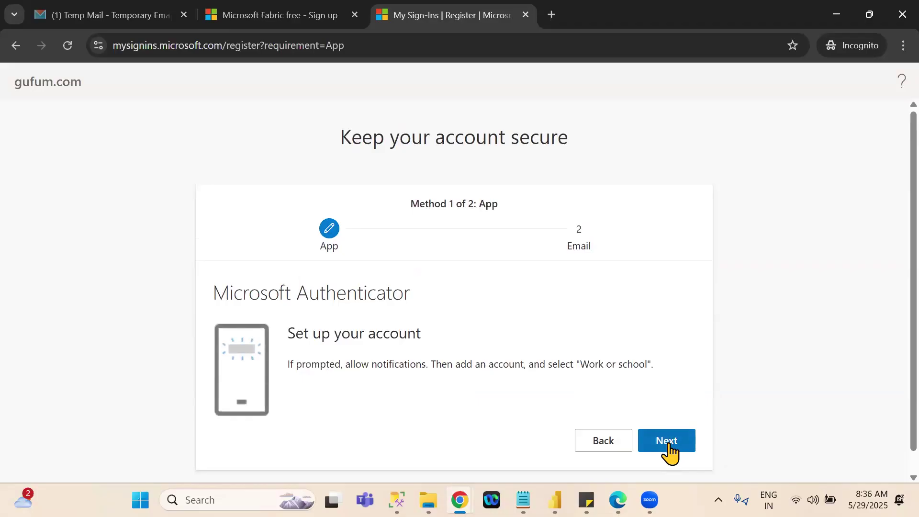
click(669, 447)
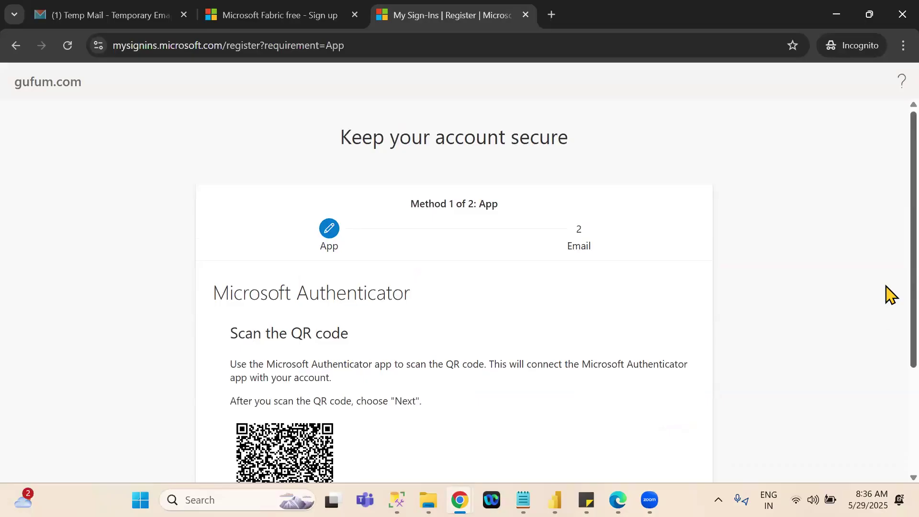
scroll(890, 406, down, 3)
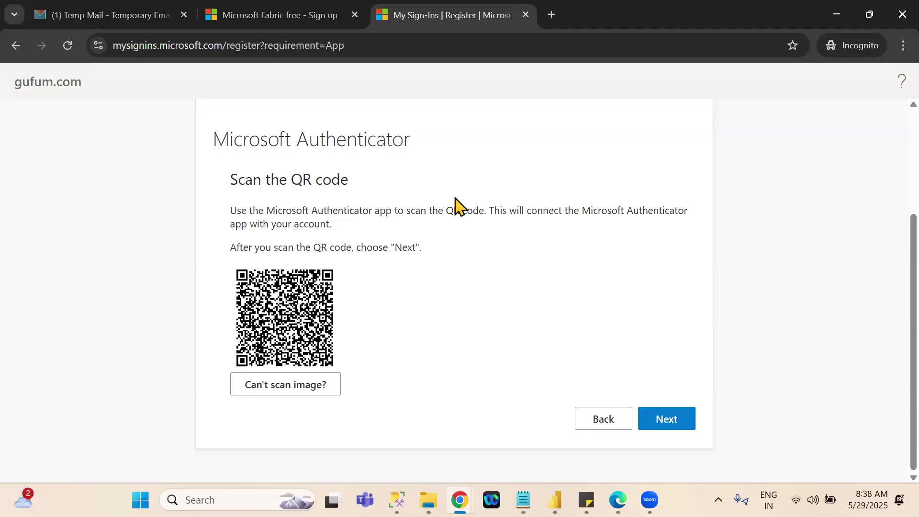
click(604, 420)
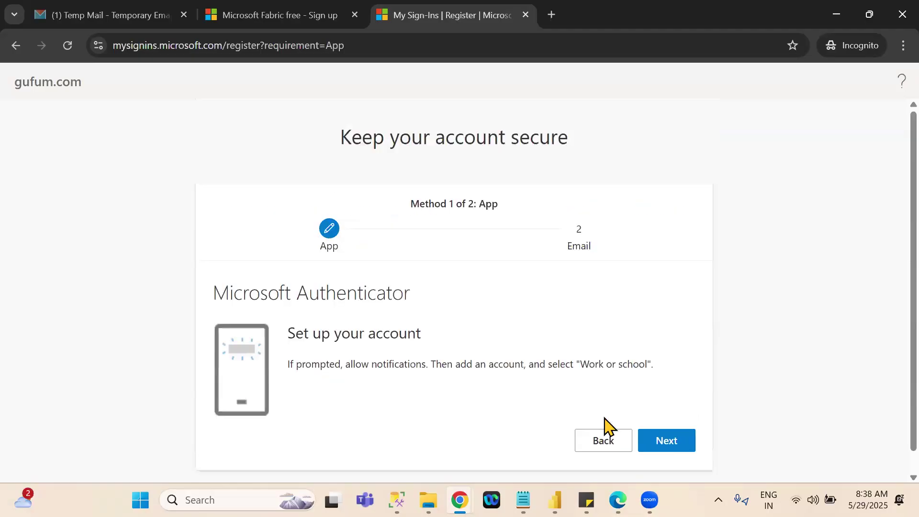
click(660, 442)
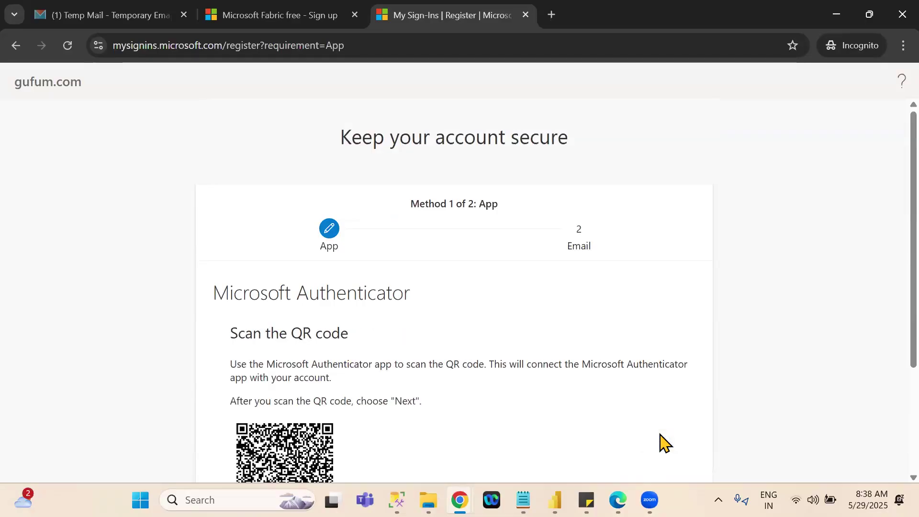
scroll(886, 385, down, 3)
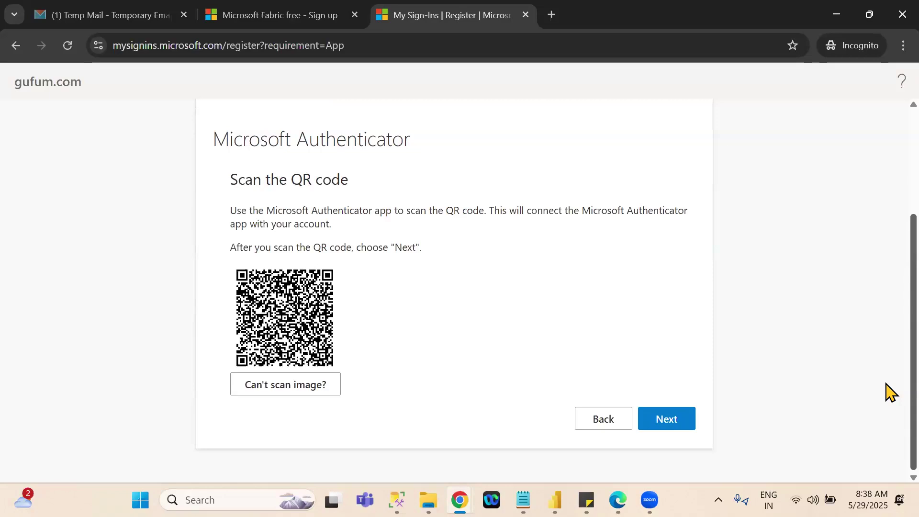
Confirm the QR code has been scanned with Microsoft Authenticator.
click(669, 419)
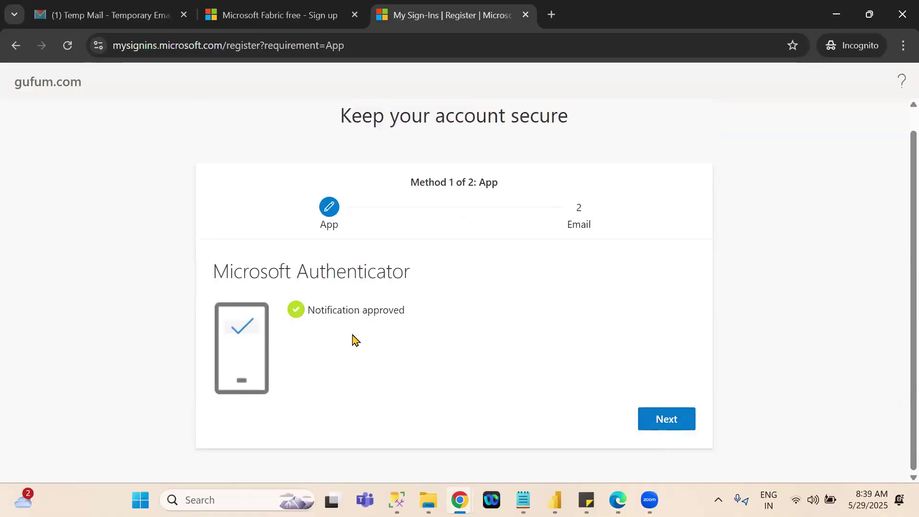
Add an e-mail address as a security method and verify it with the emailed code.
click(666, 421)
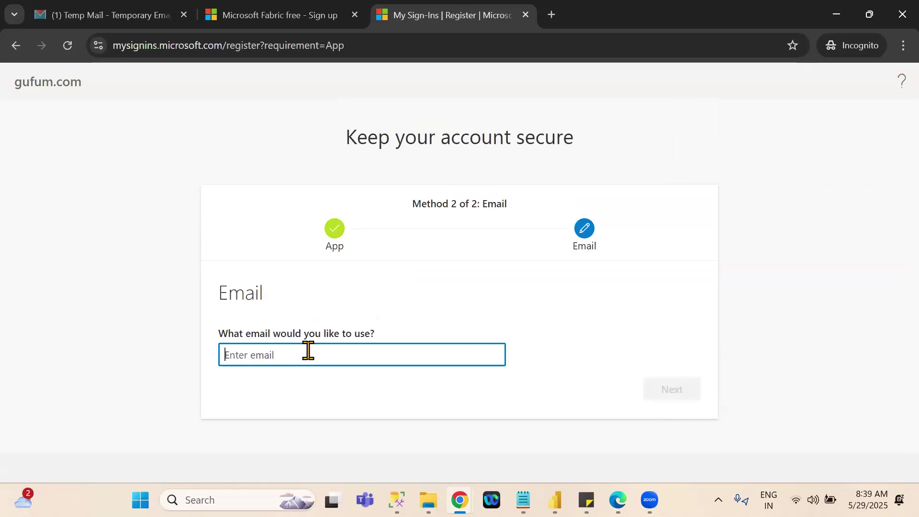
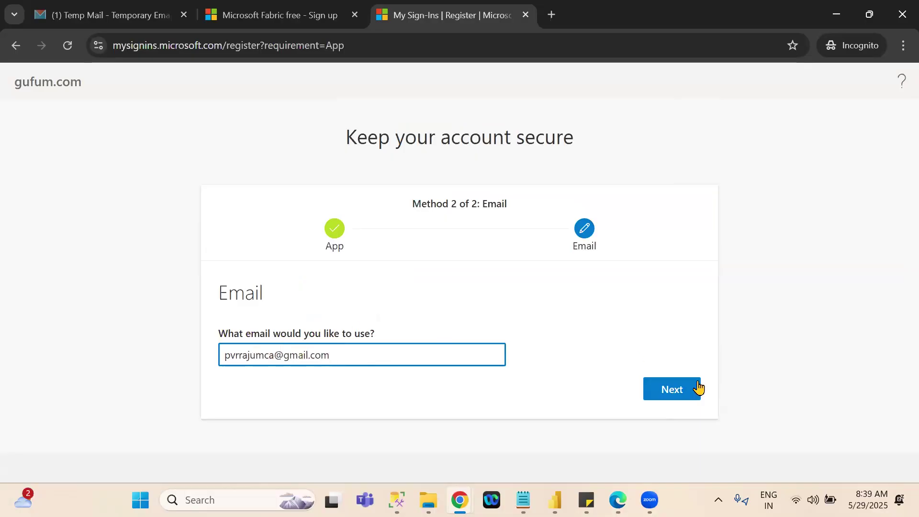
click(680, 397)
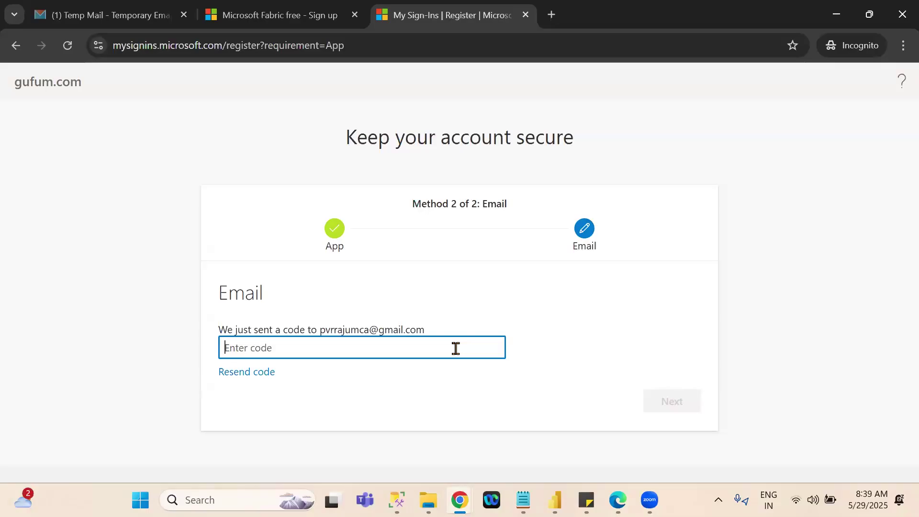
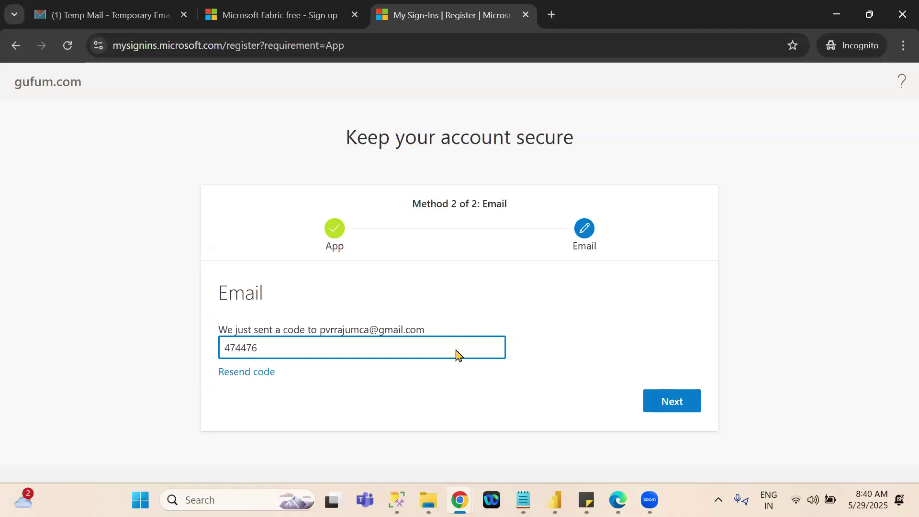
click(685, 402)
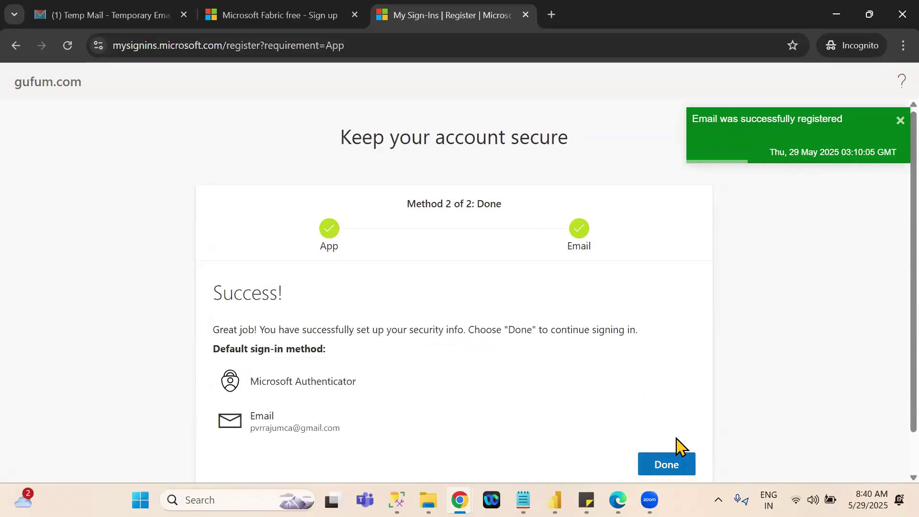
Finish the security info setup and return to the Power BI report window.
key(Return)
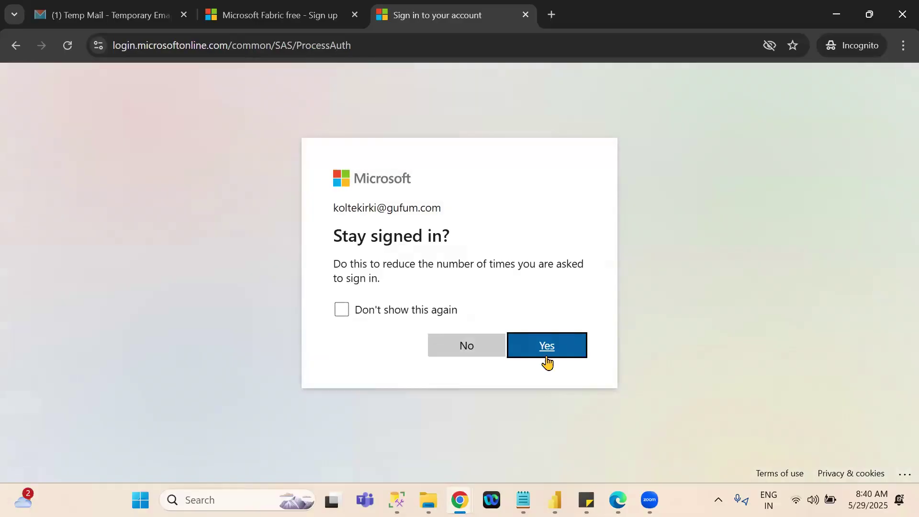
mouse_move(555, 499)
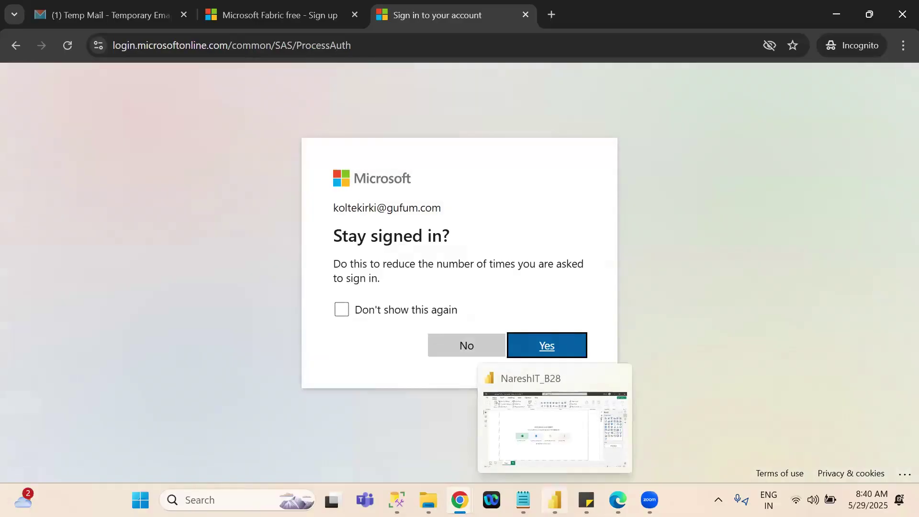
click(556, 383)
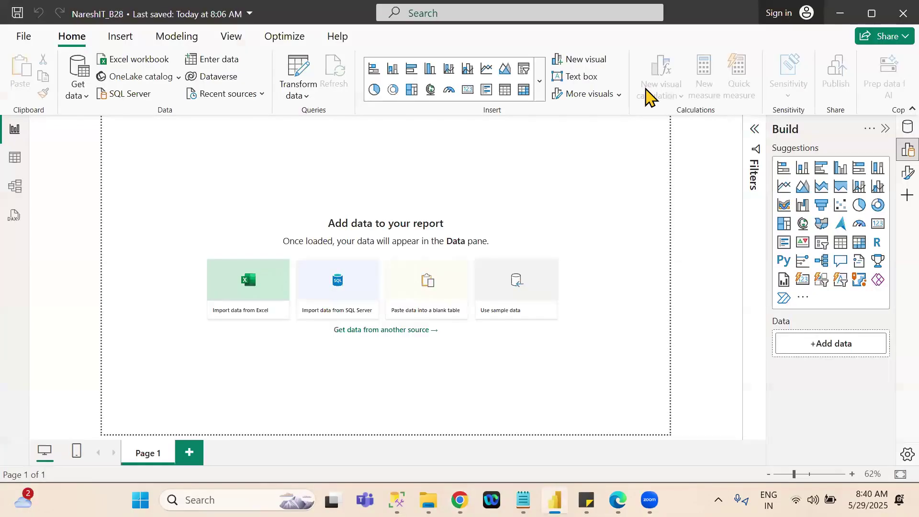
Start the Power BI sign-in and bring up the sticky note of saved login details.
click(786, 6)
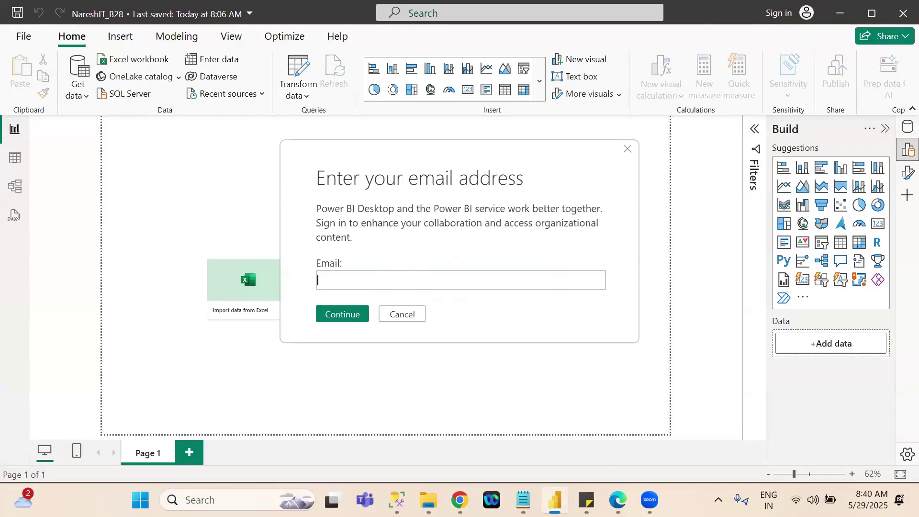
click(586, 499)
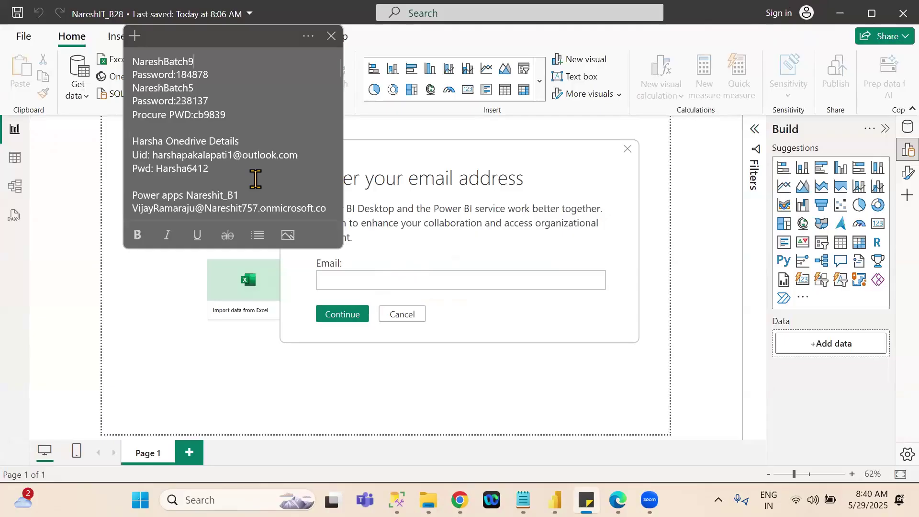
Move to the last entry in the login note and relabel it from B27 to B28.
key(Down)
key(Down)
key(Down)
key(Down)
key(Down)
key(Down)
key(Down)
key(Down)
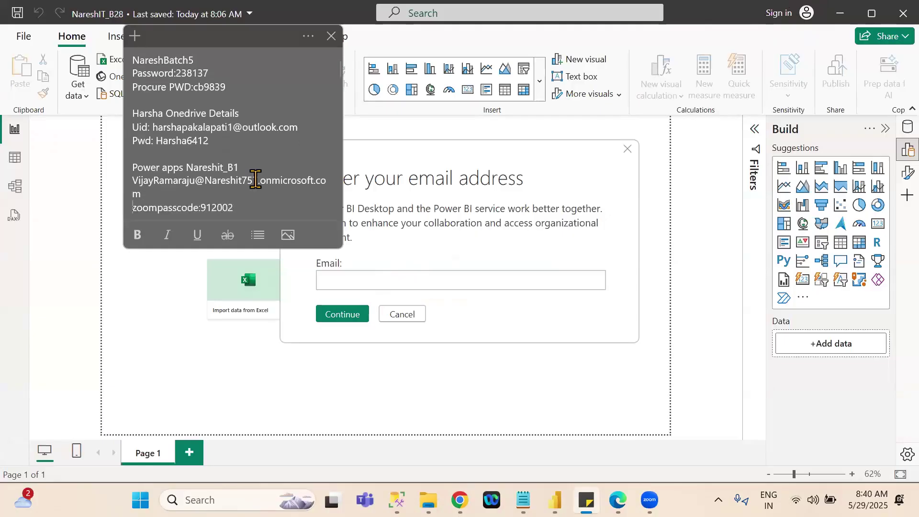
key(Down)
key(Down)
key(Down)
key(Down)
key(Down)
key(Down)
key(Down)
key(Down)
key(Down)
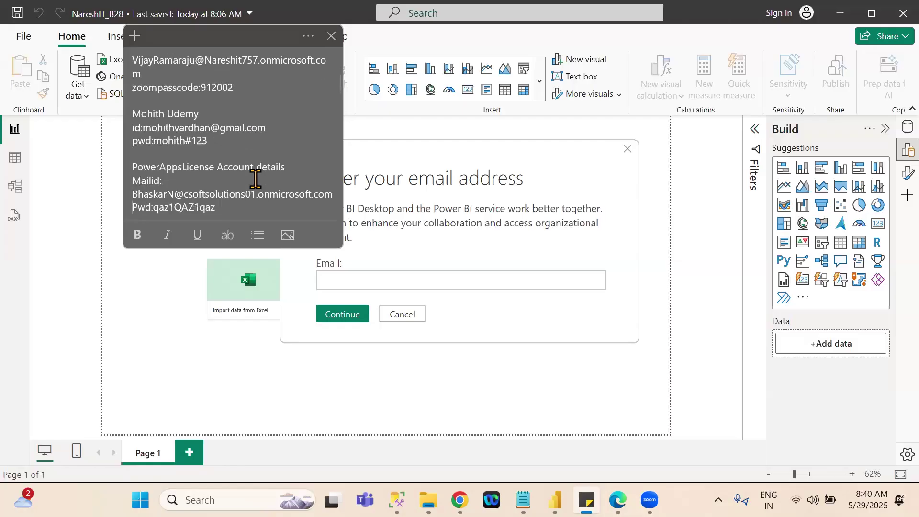
key(Down)
key(Down)
key(Down)
key(Down)
key(Down)
key(Down)
key(Down)
key(Down)
key(Down)
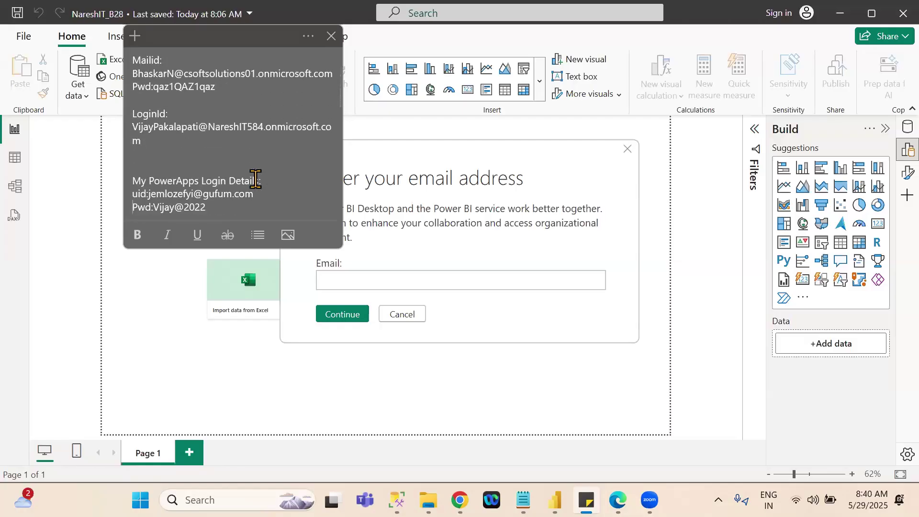
key(Down)
key(Down)
key(Down)
key(Down)
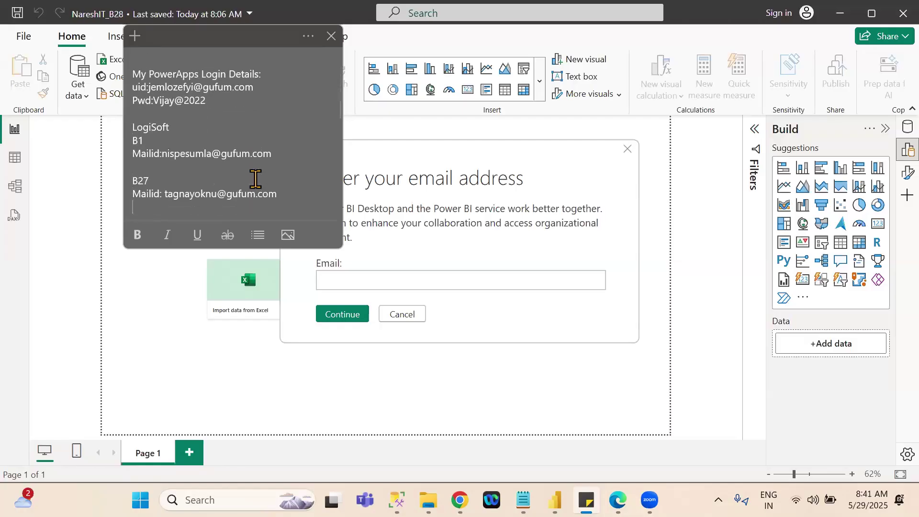
drag(277, 195, 132, 180)
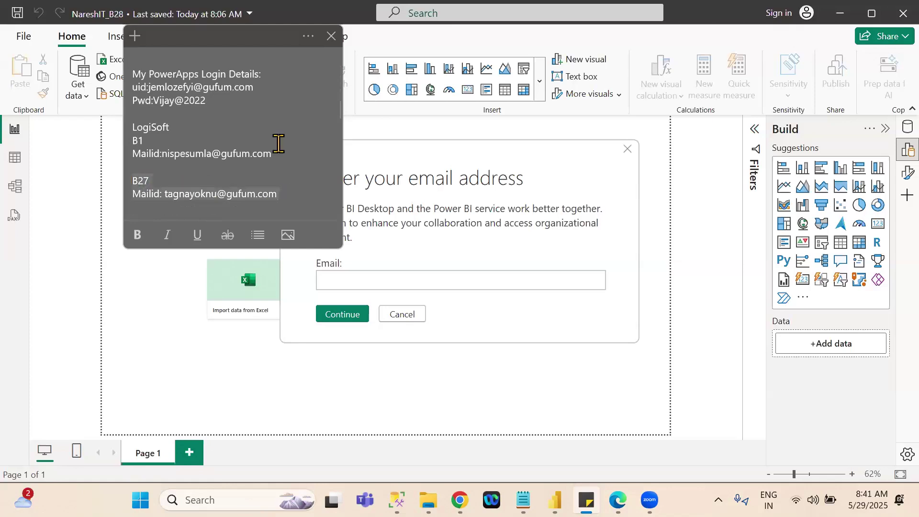
click(293, 151)
key(Return)
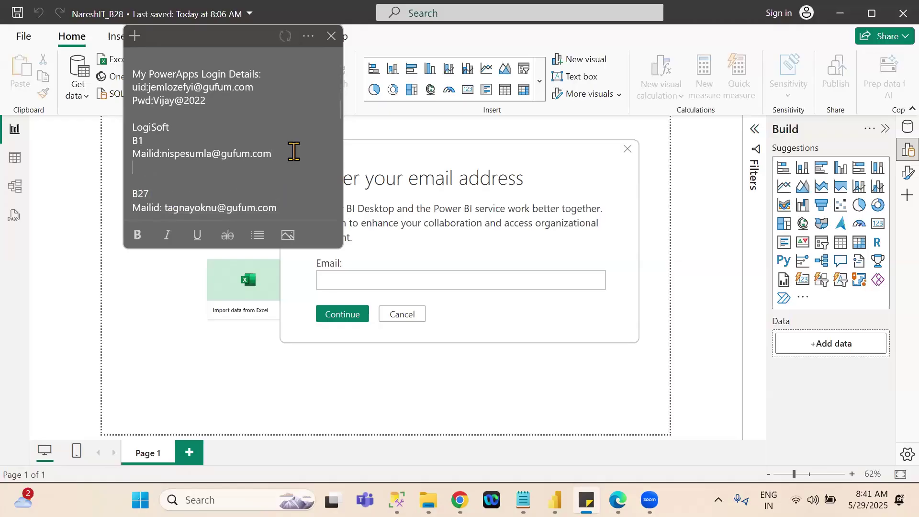
key(Return)
key(BackSpace)
key(BackSpace)
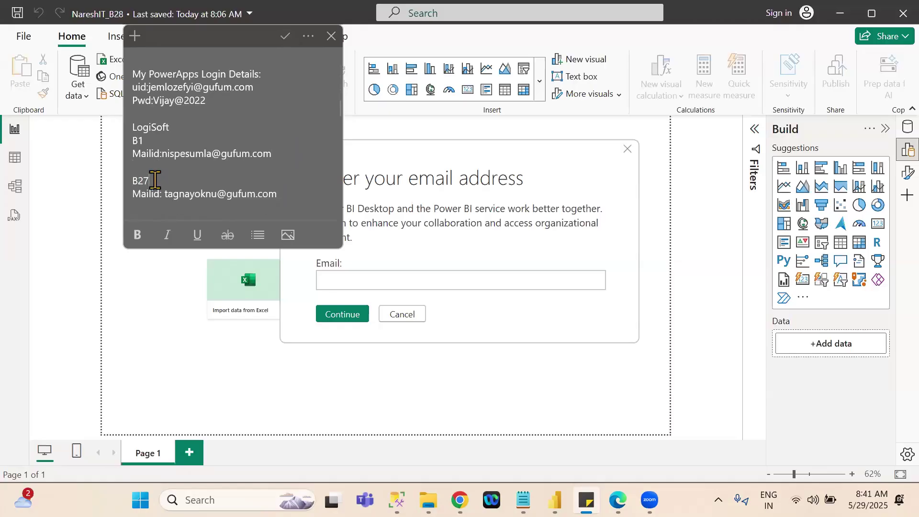
key(BackSpace)
text(8)
Copy the current Tempail address and paste it over the old mail id under B28.
key(alt+Tab)
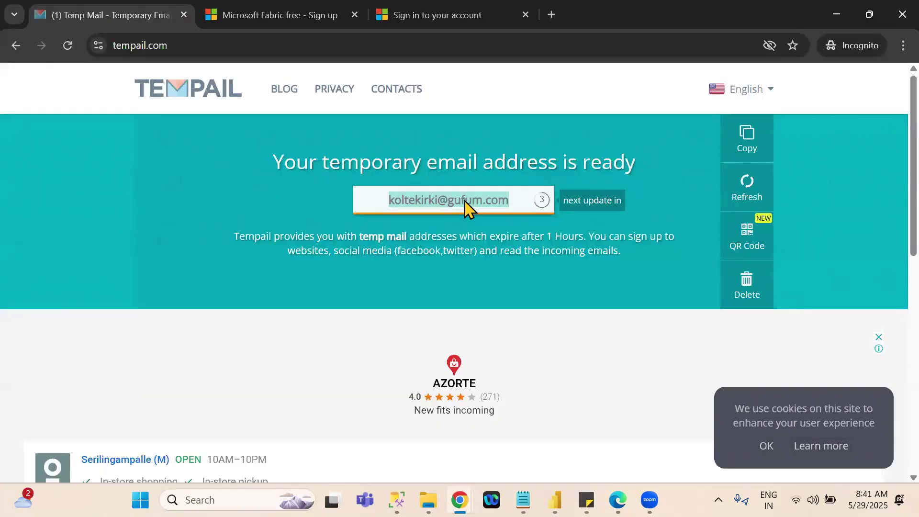
click(465, 200)
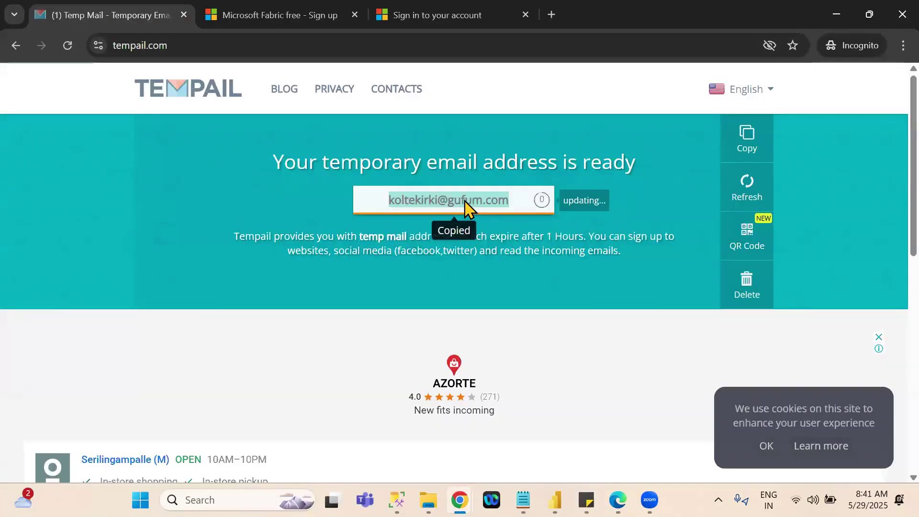
key(alt+Tab)
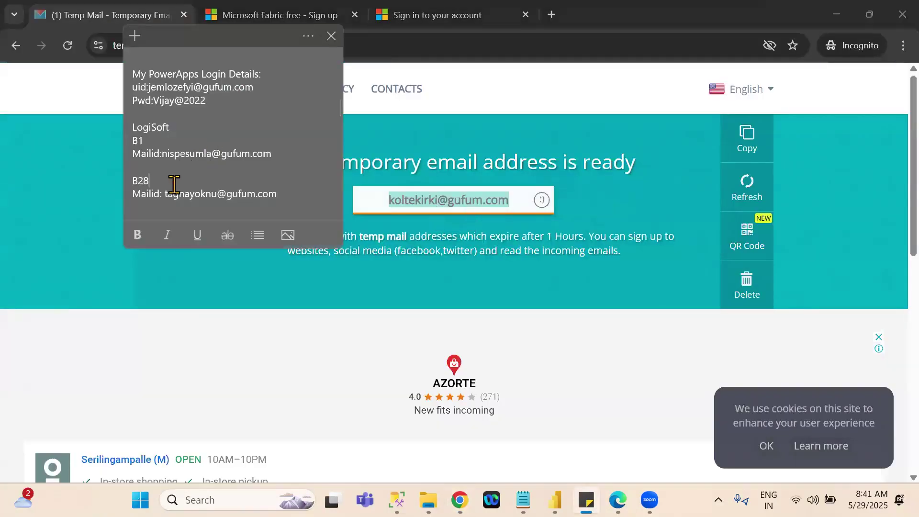
drag(294, 197, 165, 196)
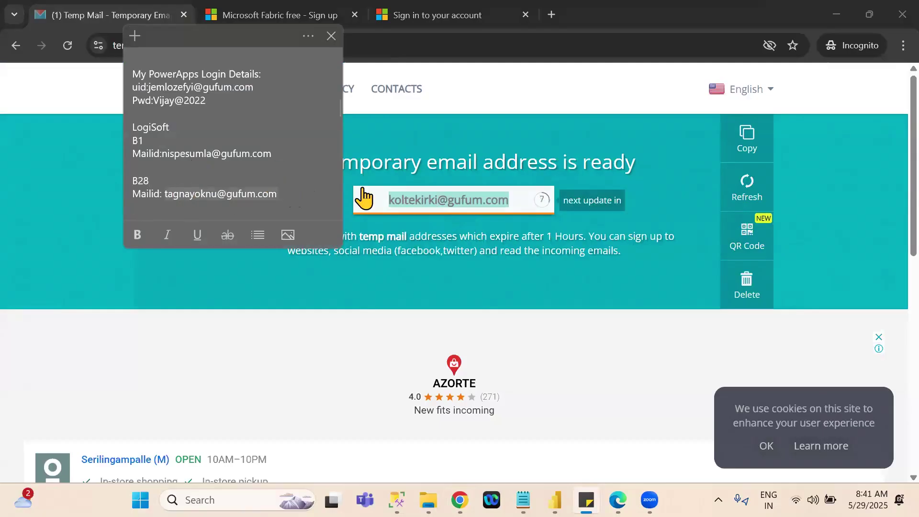
key(ctrl+v)
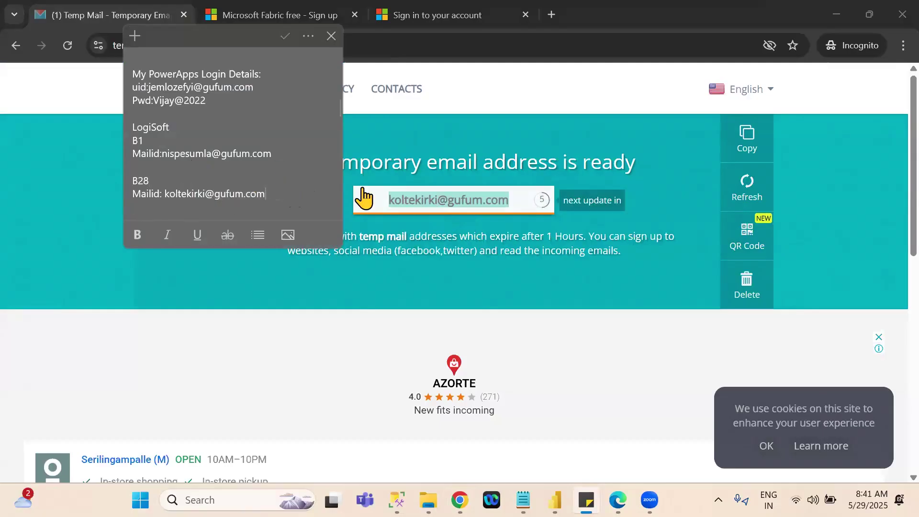
click(429, 91)
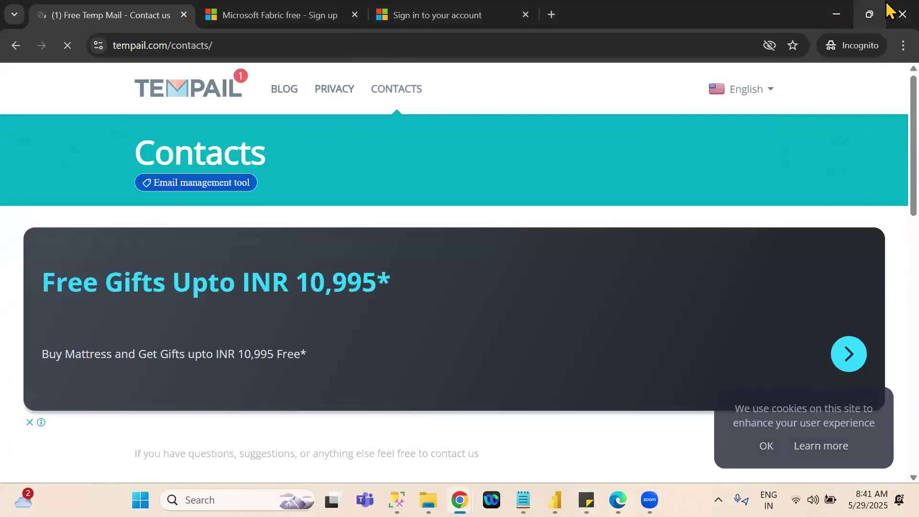
Close the browser and paste the temporary address into Power BI's Email field to continue.
click(902, 14)
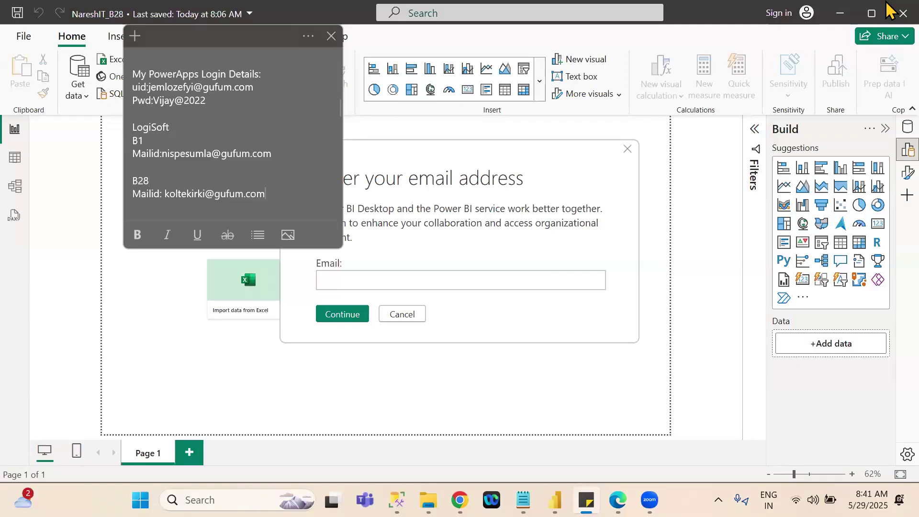
click(533, 280)
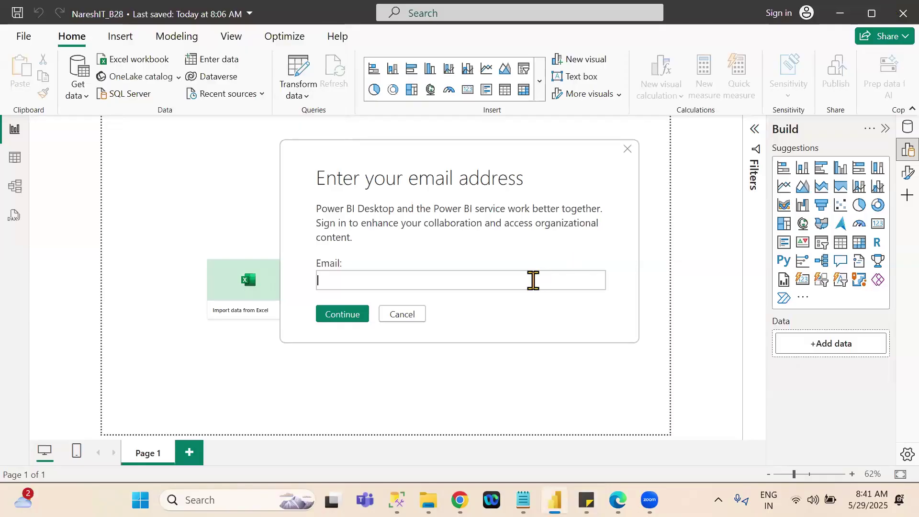
key(ctrl+v)
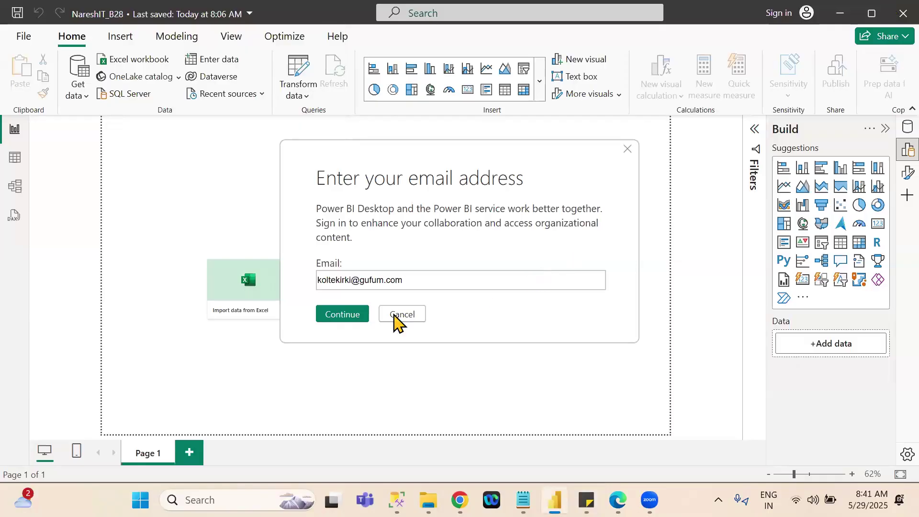
click(343, 314)
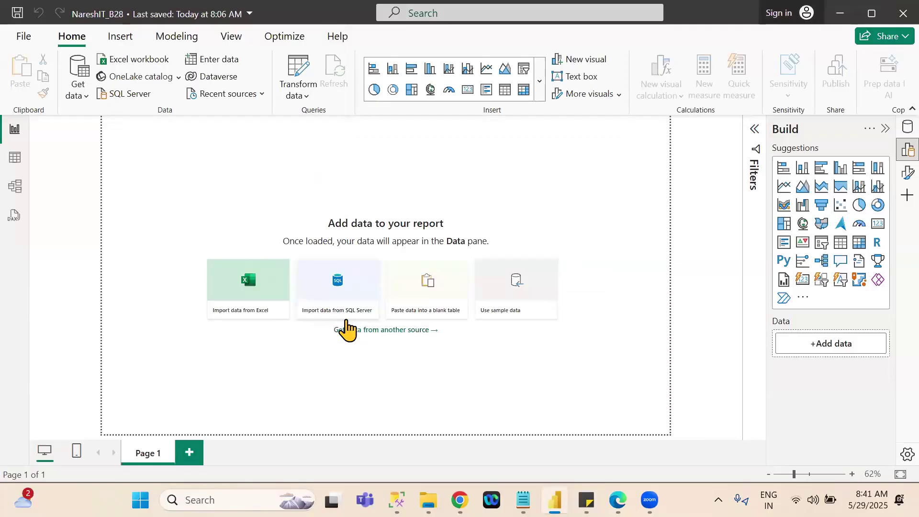
click(346, 329)
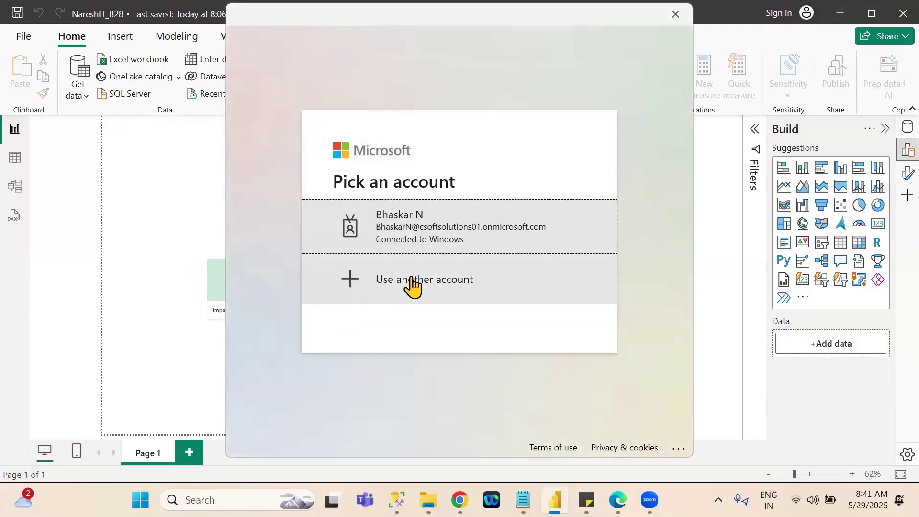
Sign in with the new account's e-mail and password, choosing No, this app only.
click(411, 283)
key(ctrl+v)
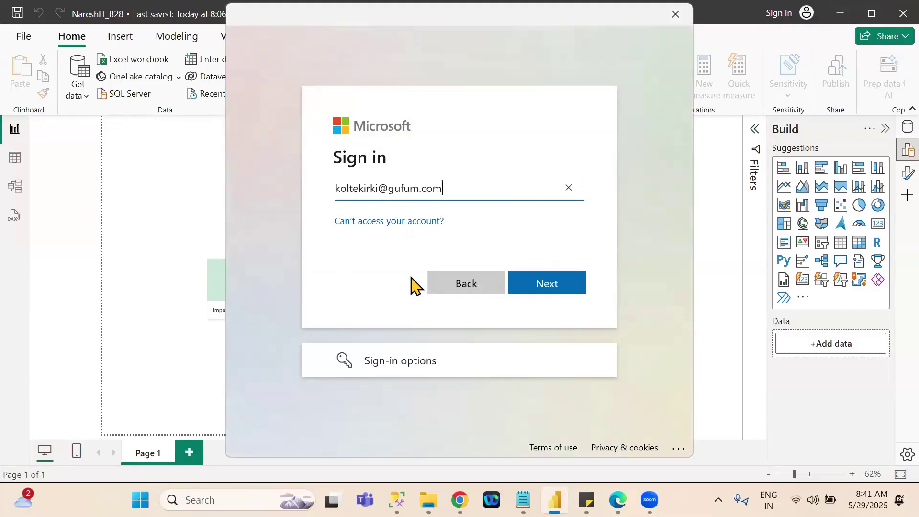
click(549, 283)
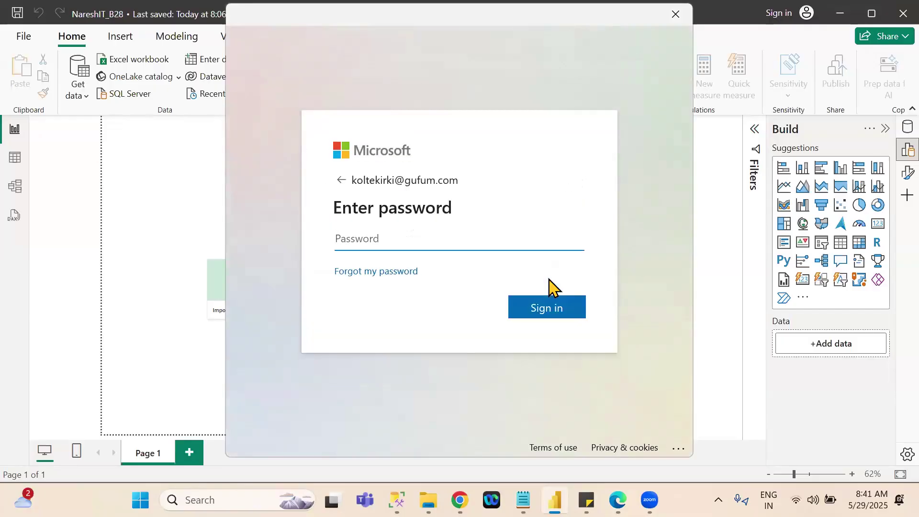
text(••••••••••••)
key(Return)
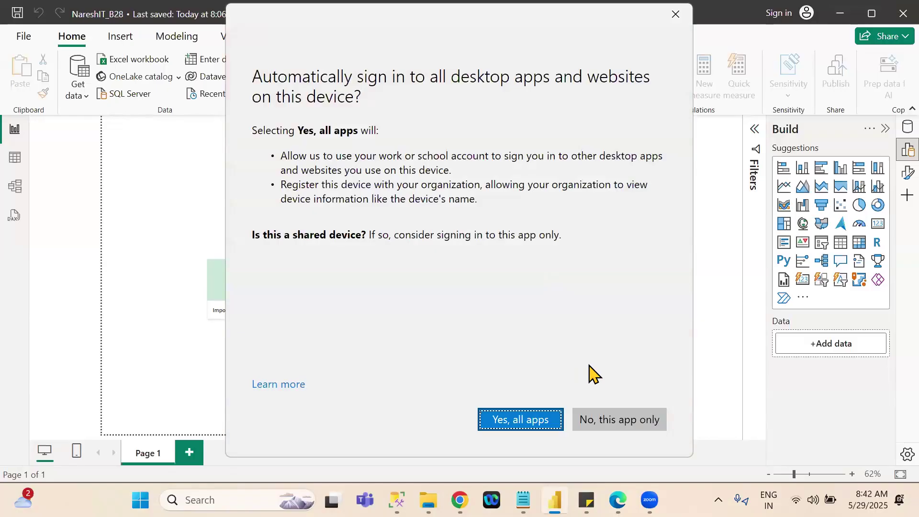
click(605, 430)
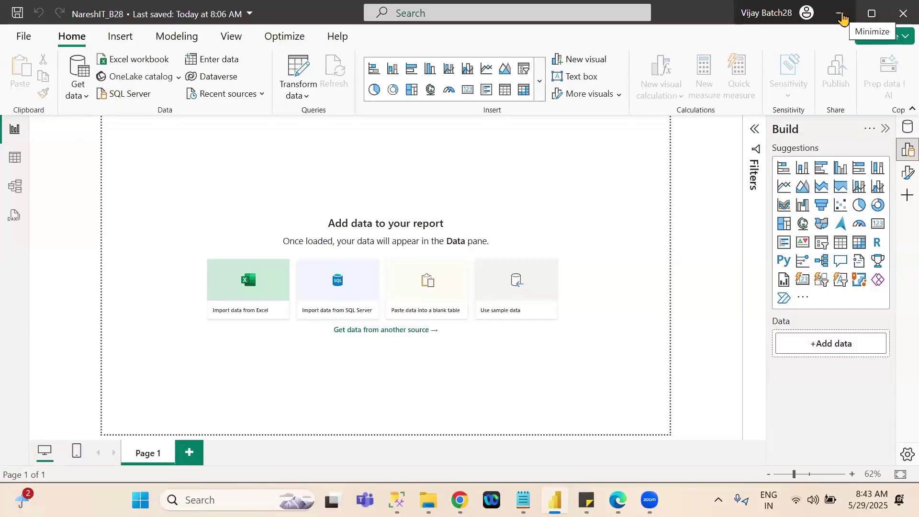
Minimize and restore the NareshIT_B28 report, cancel its close prompt, and save it.
click(842, 17)
click(843, 19)
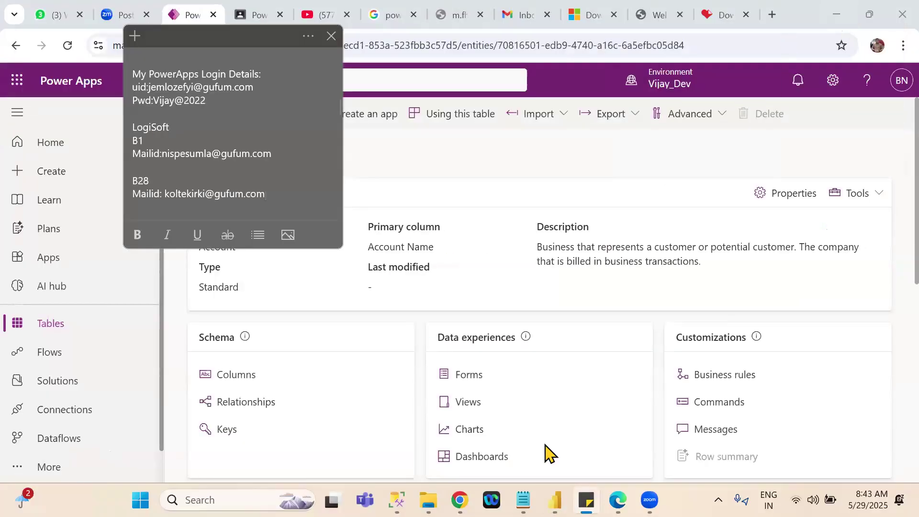
click(555, 500)
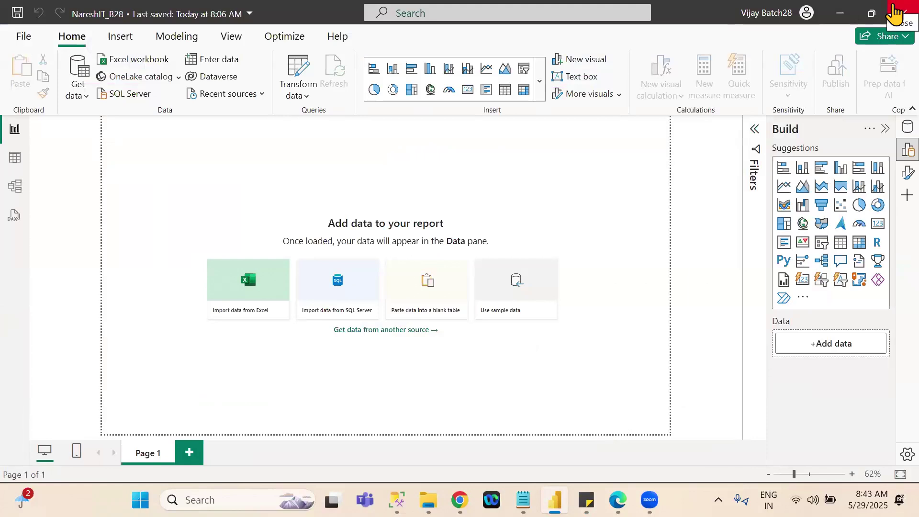
click(893, 11)
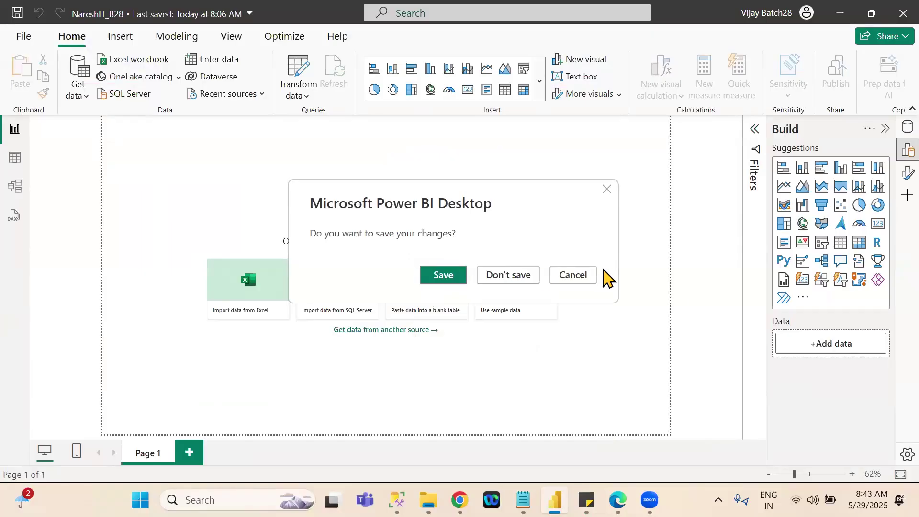
click(580, 276)
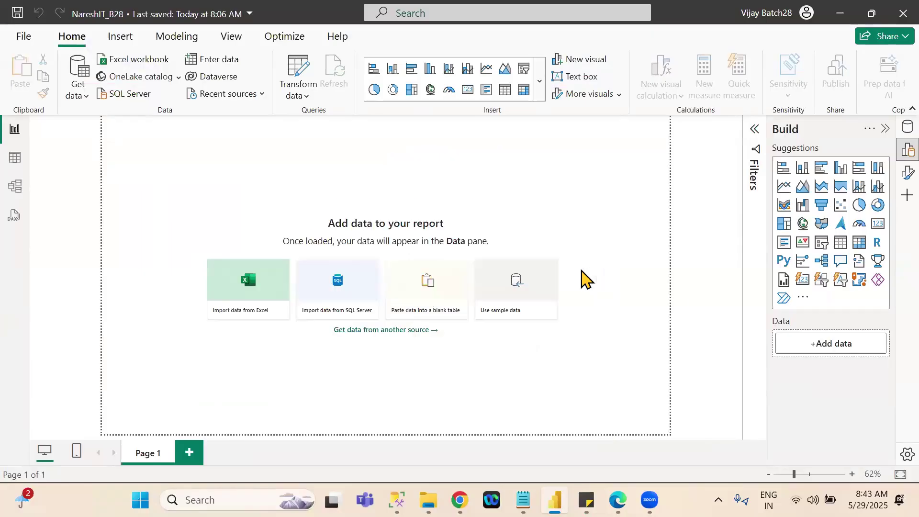
click(16, 13)
Open the global Options dialog through File > Options and settings.
click(24, 38)
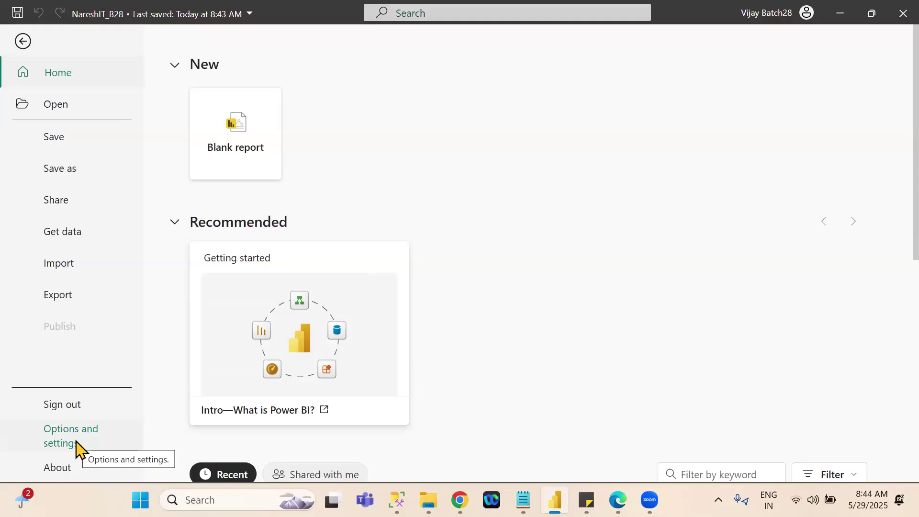
click(77, 449)
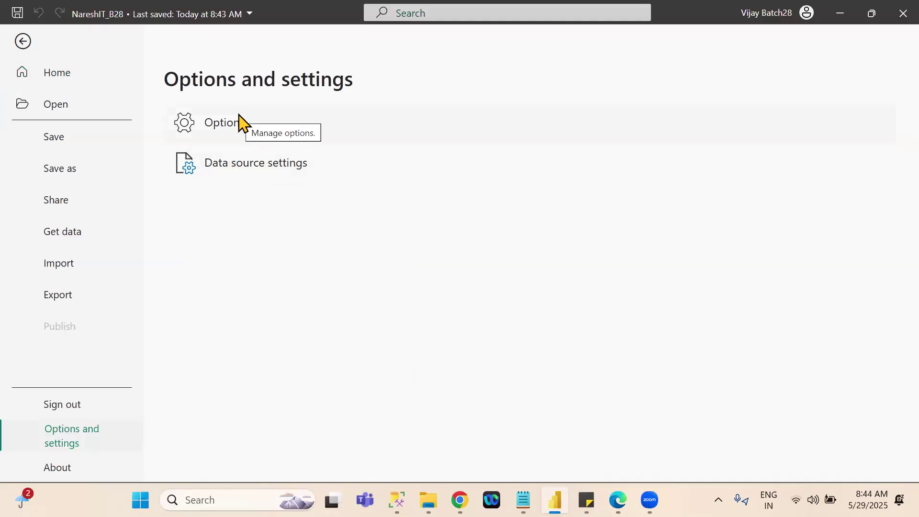
key(Escape)
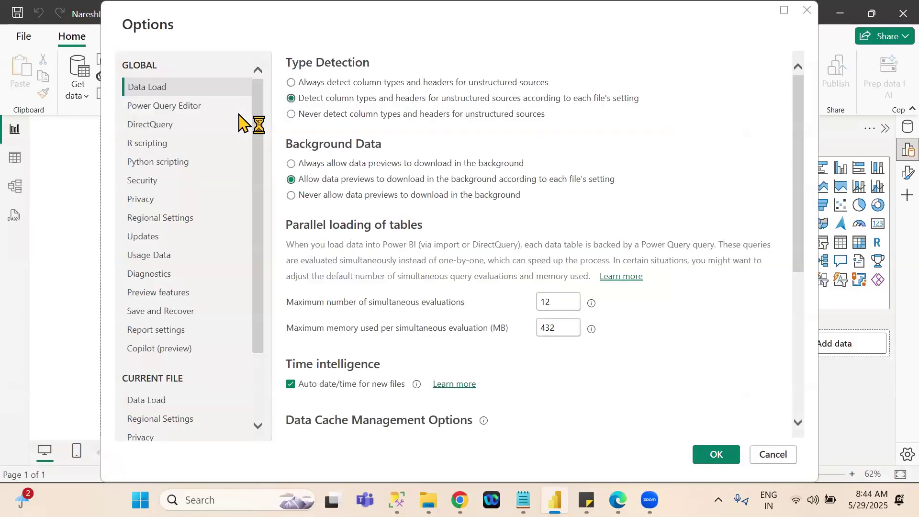
Look through the Preview features list in Options, then close the dialog with OK.
click(173, 297)
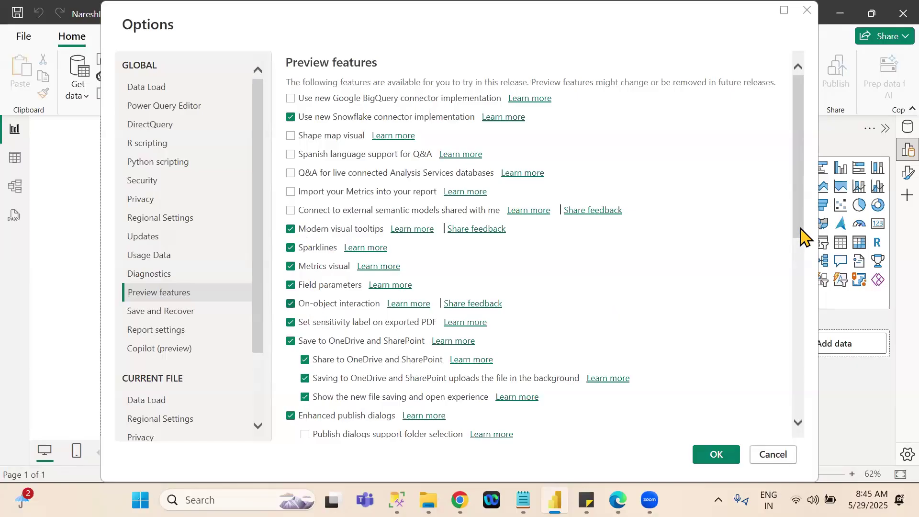
drag(802, 231, 825, 406)
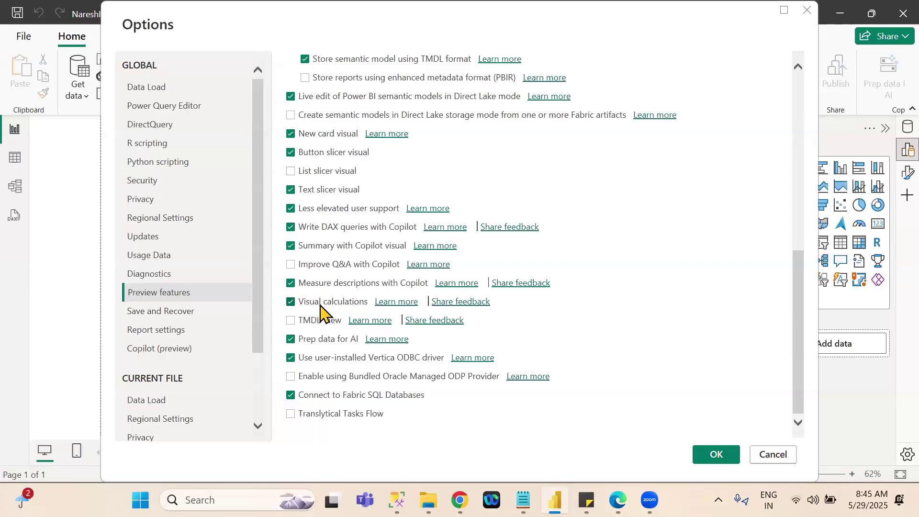
click(716, 454)
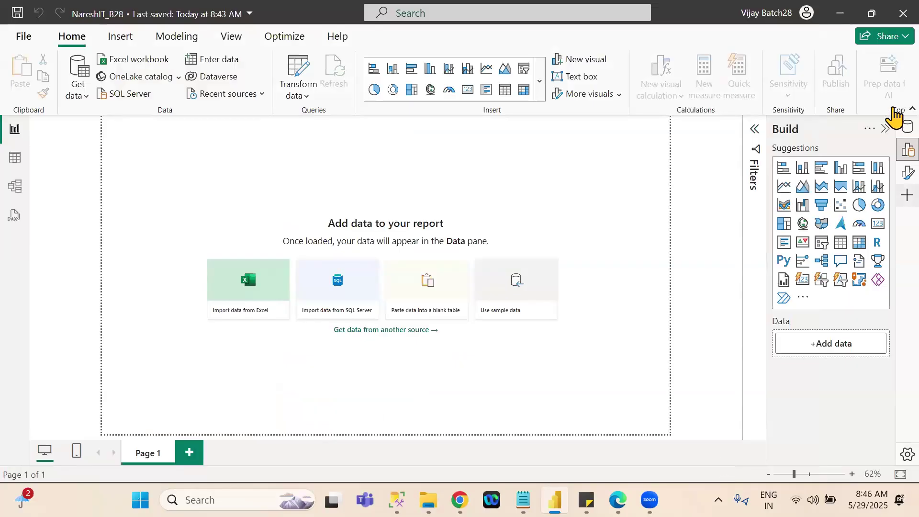
Close Power BI, reopen NareshIT_B28 from the Downloads folder, and save it with Ctrl+S.
click(894, 17)
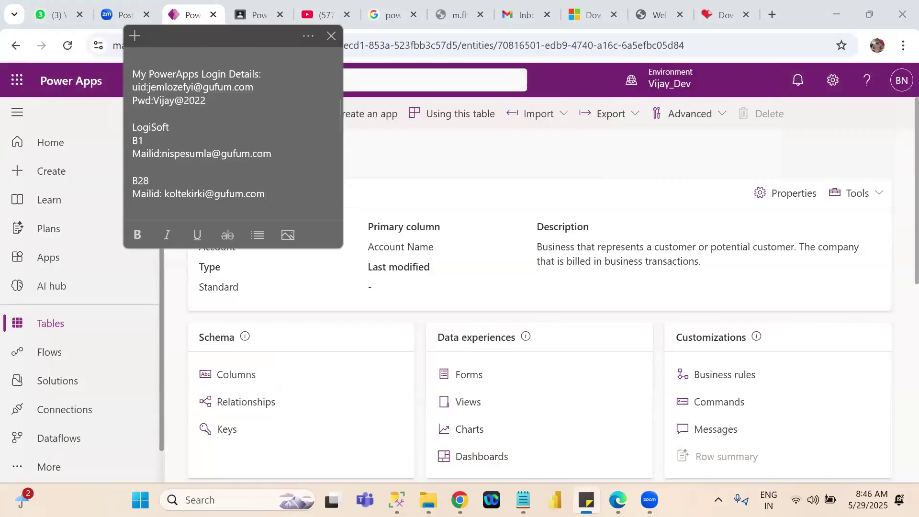
mouse_move(428, 500)
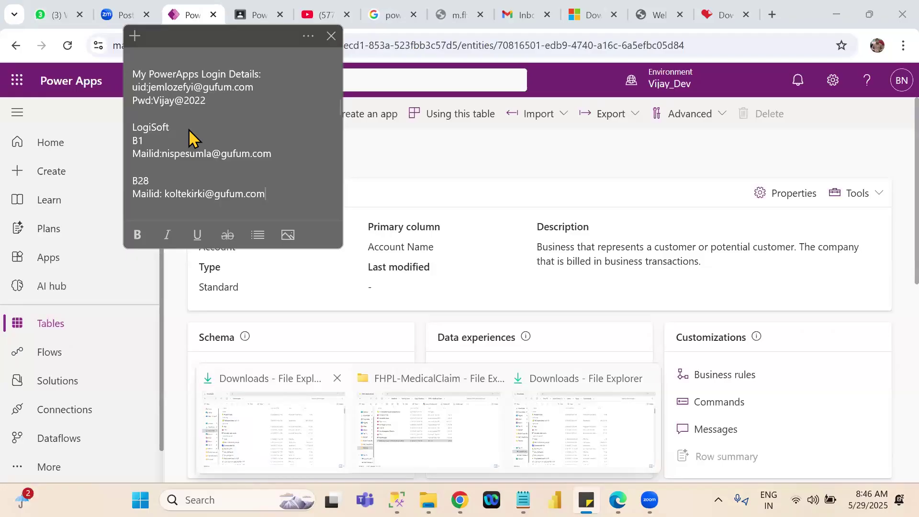
key(alt+Tab)
click(123, 41)
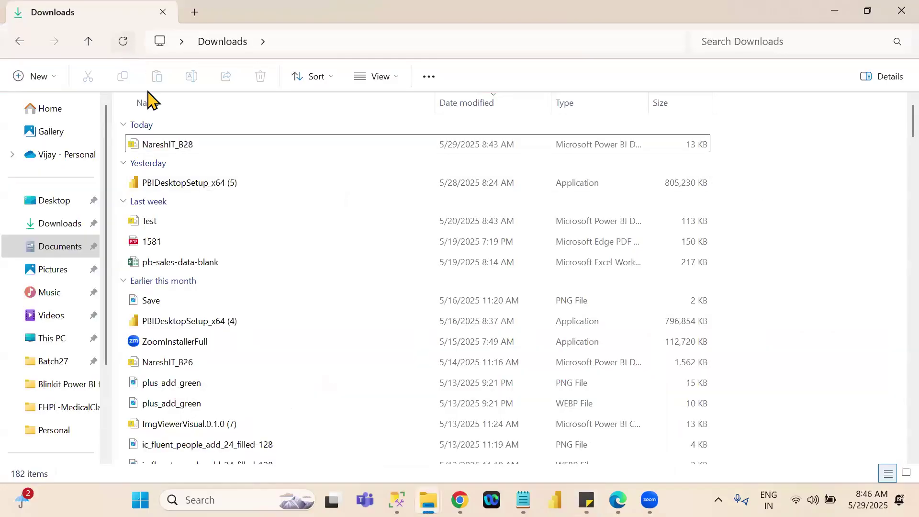
click(189, 144)
double_click(189, 144)
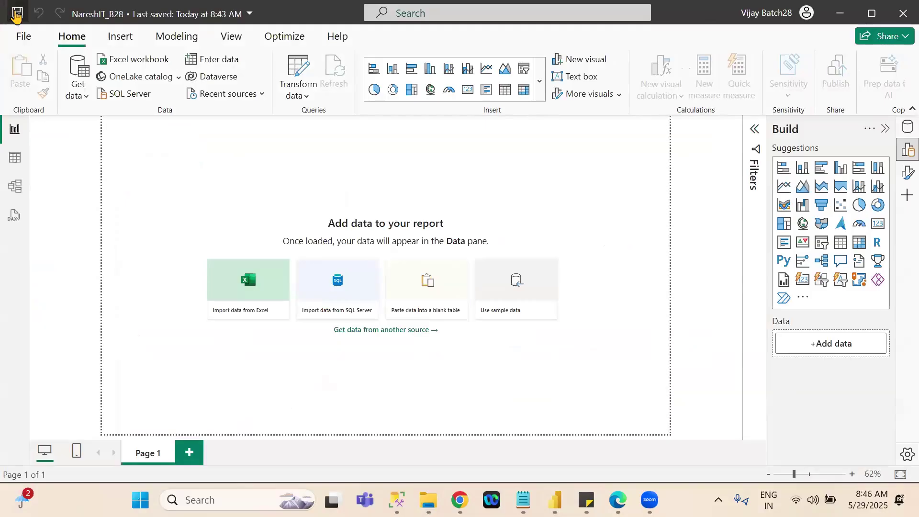
key(ctrl+s)
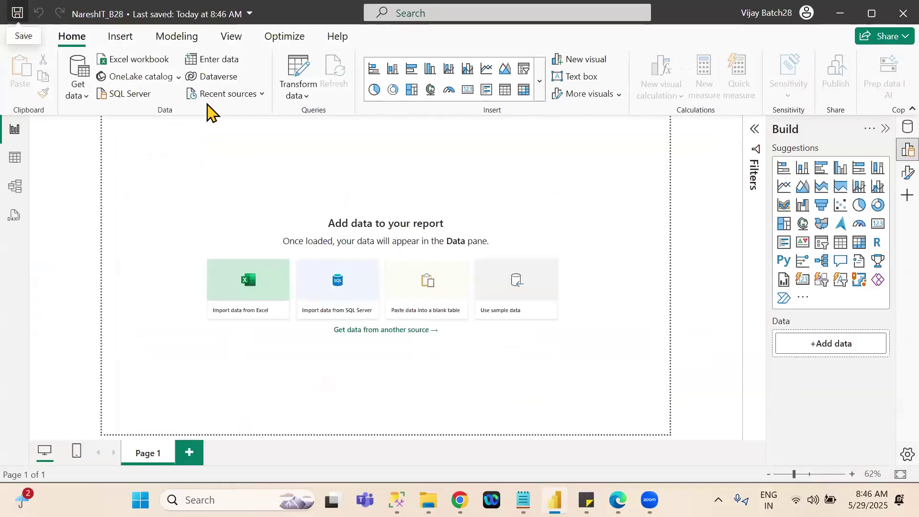